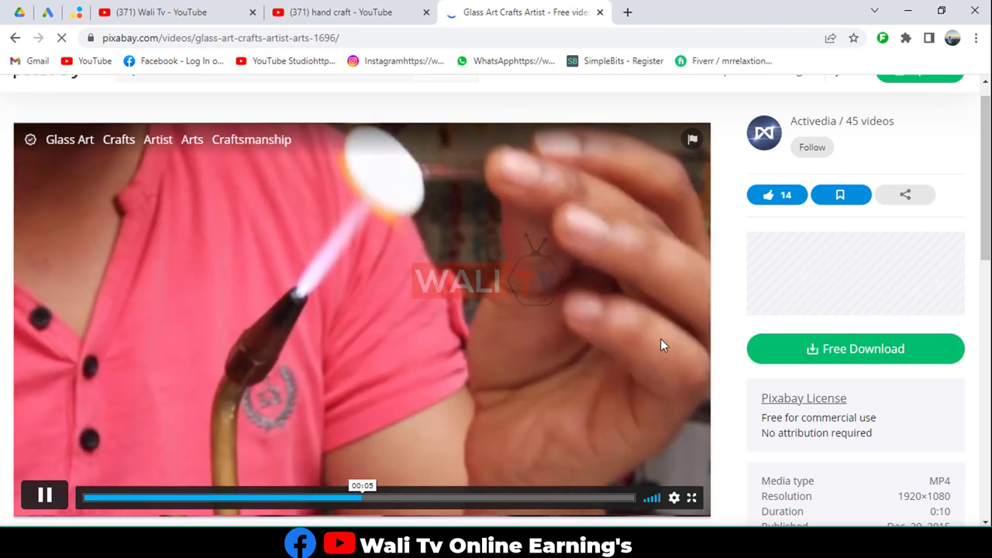
Download the glass art crafts video from its Pixabay page as a 1920×1080 MP4.
scroll(661, 339, down, 2)
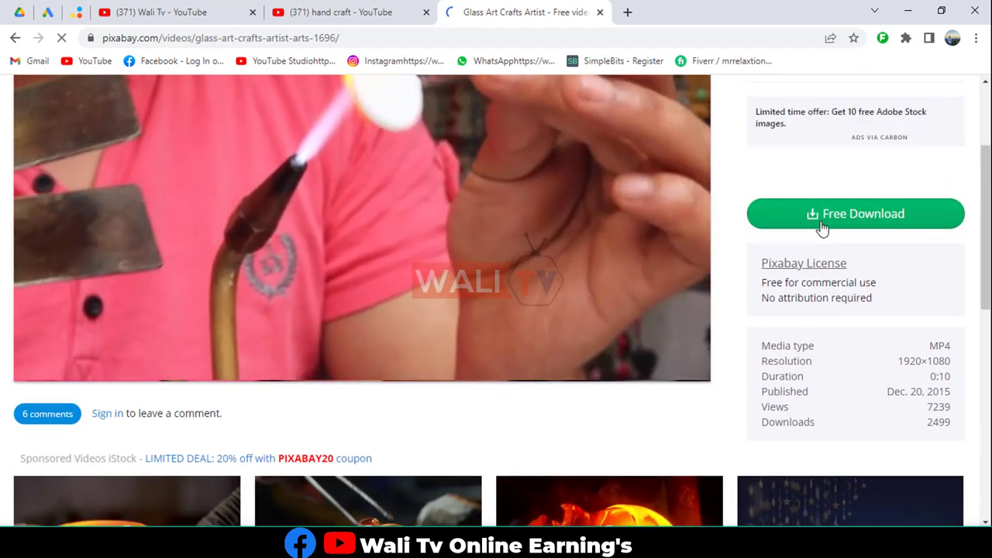
click(823, 226)
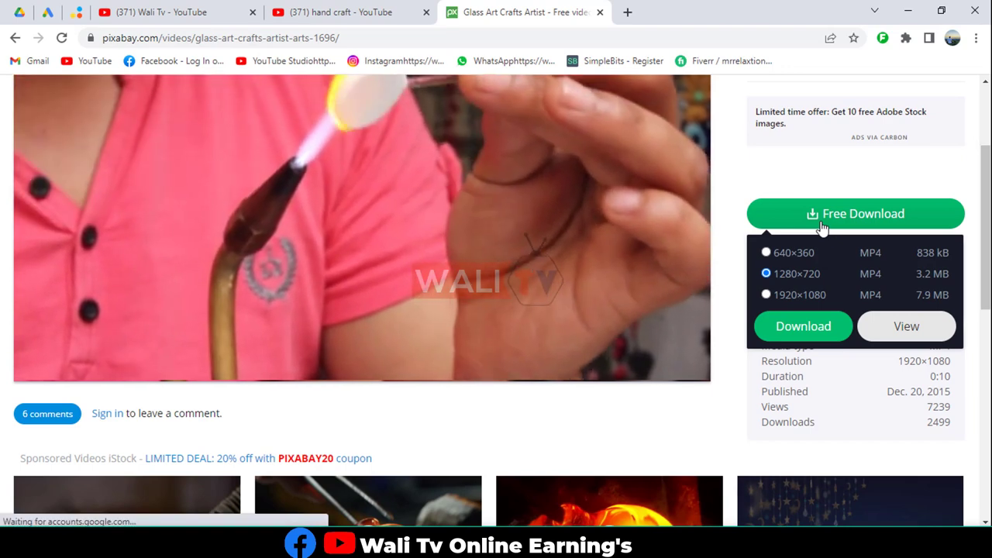
scroll(822, 226, up, 2)
scroll(822, 225, down, 2)
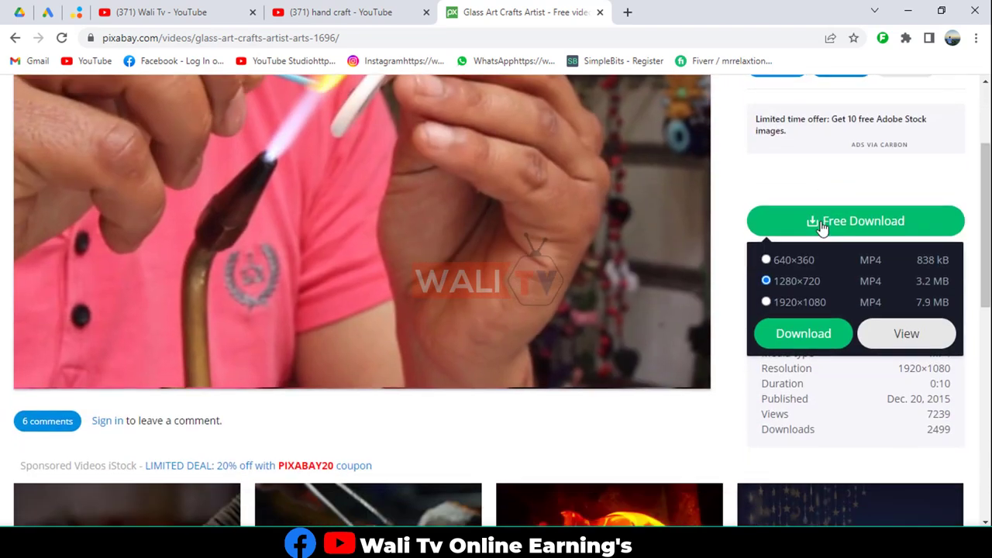
click(766, 302)
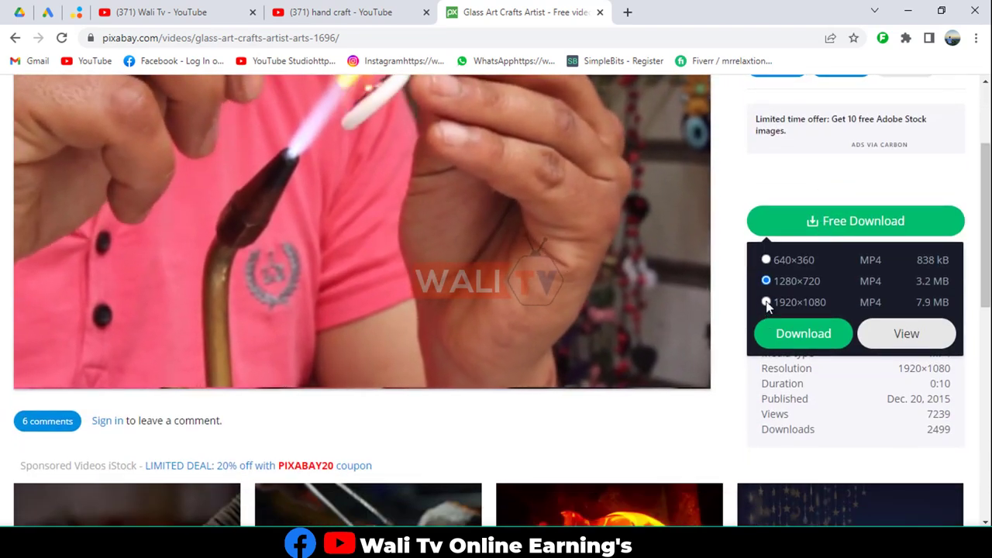
click(791, 334)
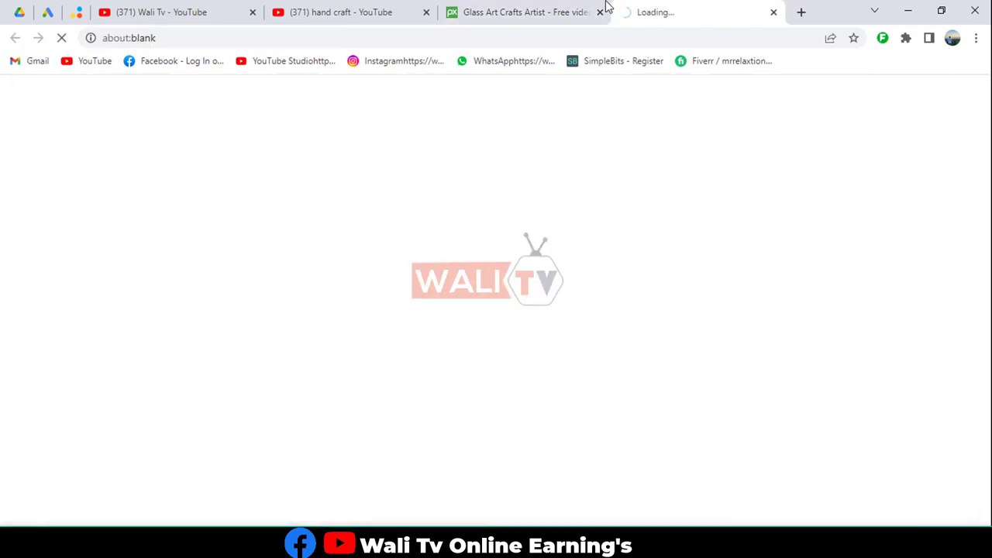
click(545, 9)
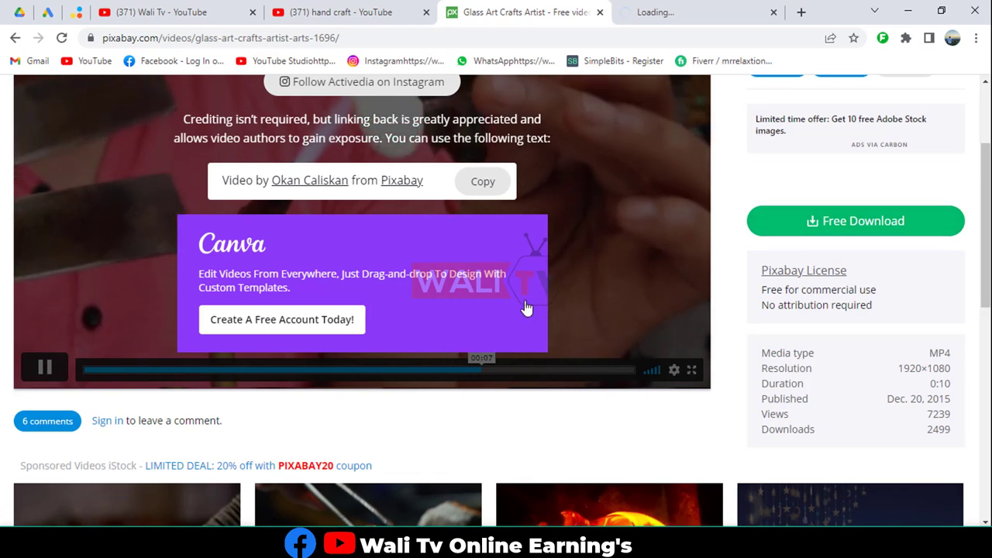
click(791, 224)
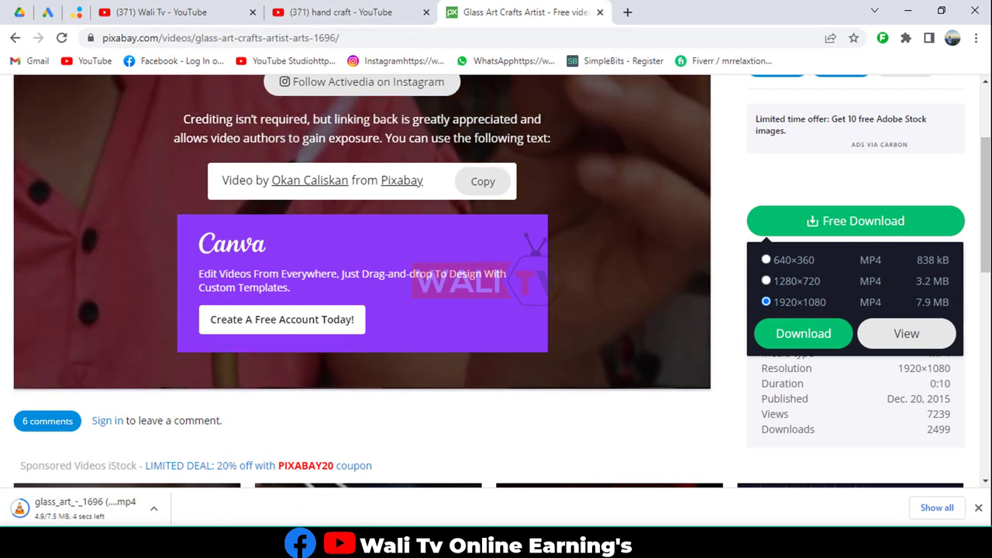
mouse_move(481, 547)
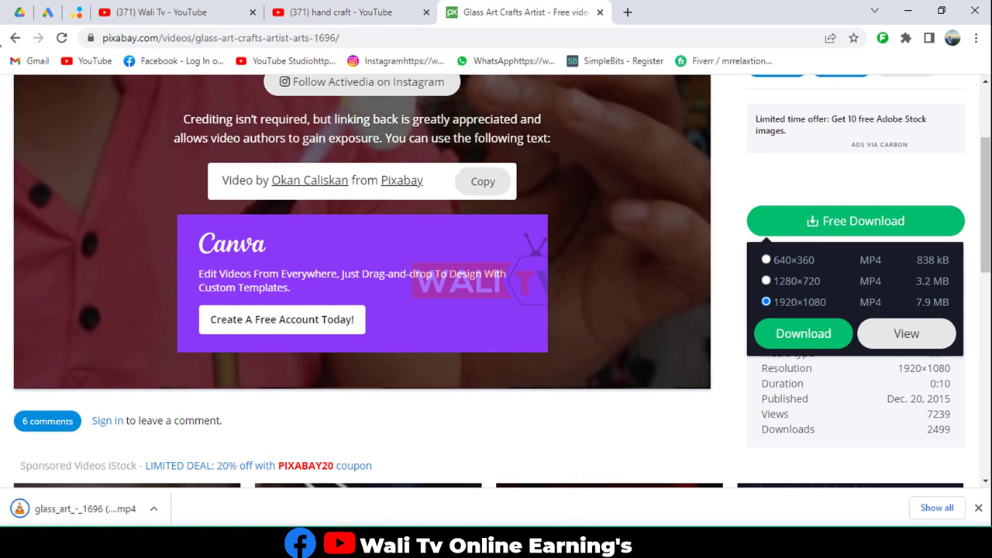
Open YouTube Studio in a new browser tab and return to the Pixabay video page.
click(628, 13)
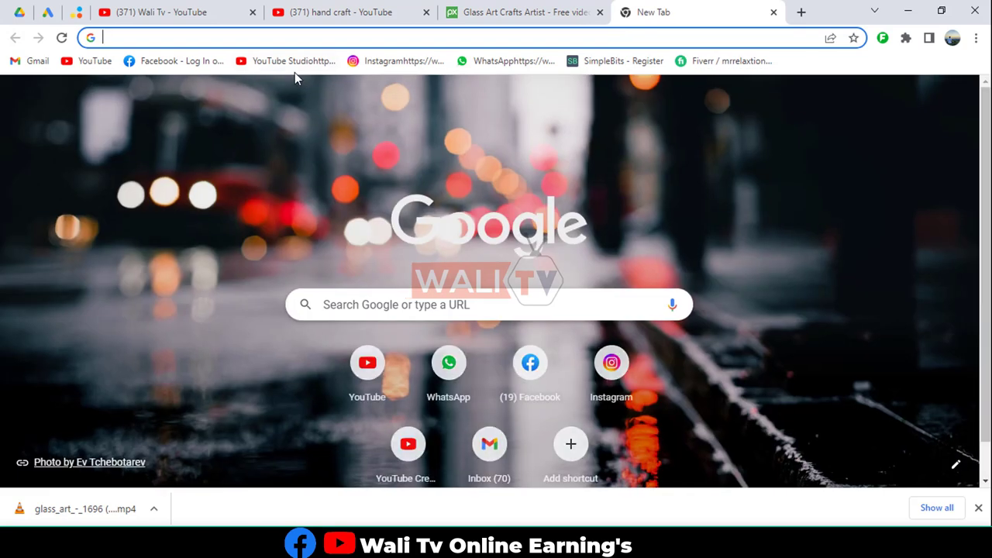
click(293, 62)
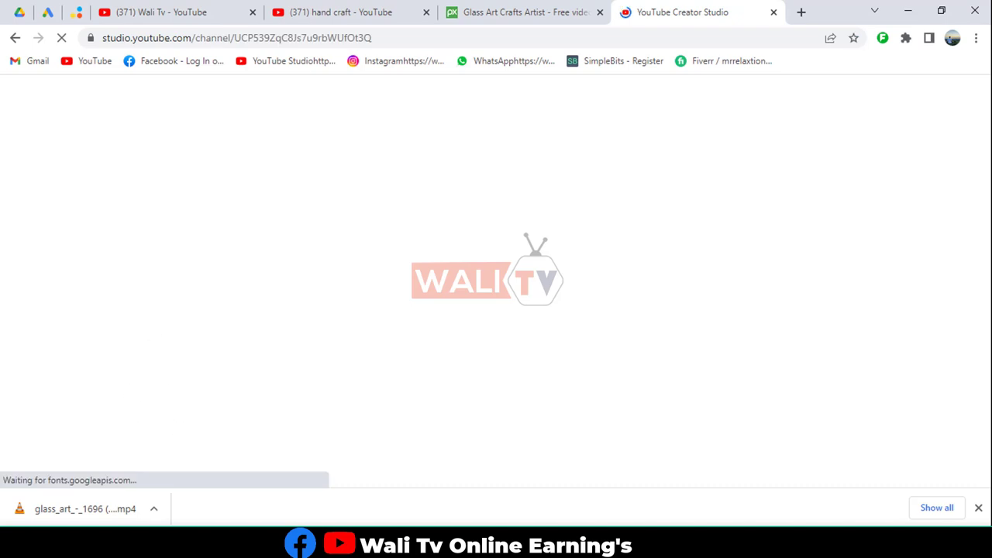
click(506, 10)
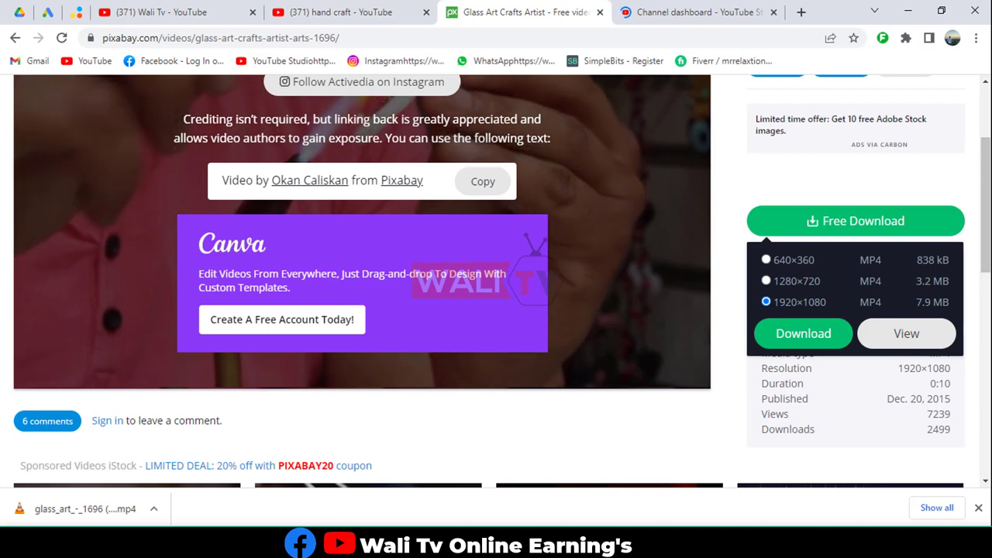
Switch to Camtasia, import the downloaded glass_art_-_1696 (Original) video and place it at the start of Track 1.
key(alt+Tab)
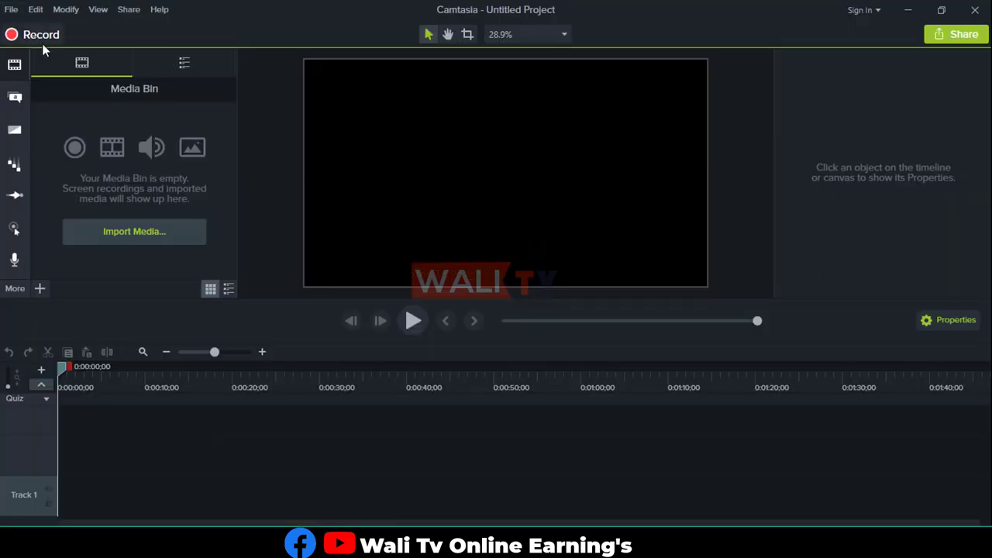
click(40, 286)
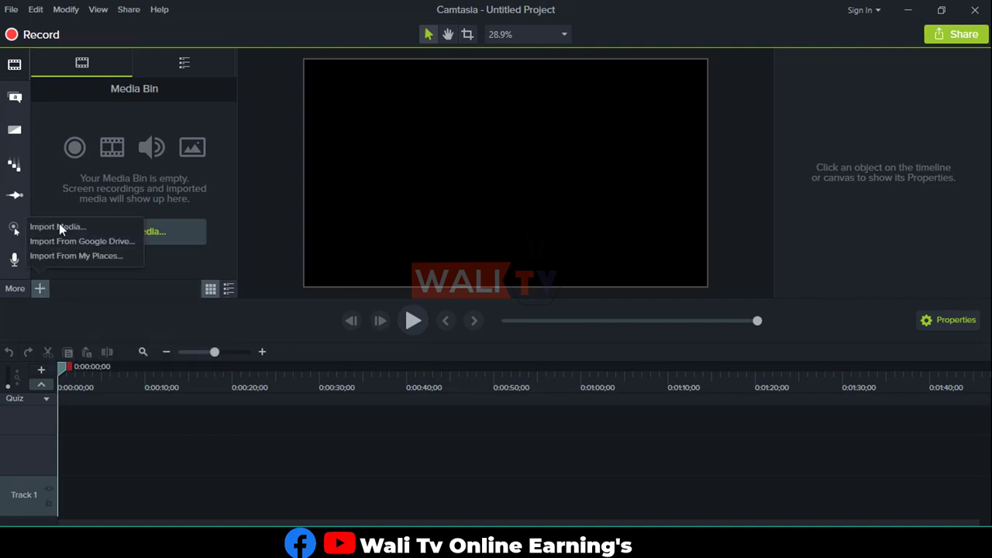
click(60, 232)
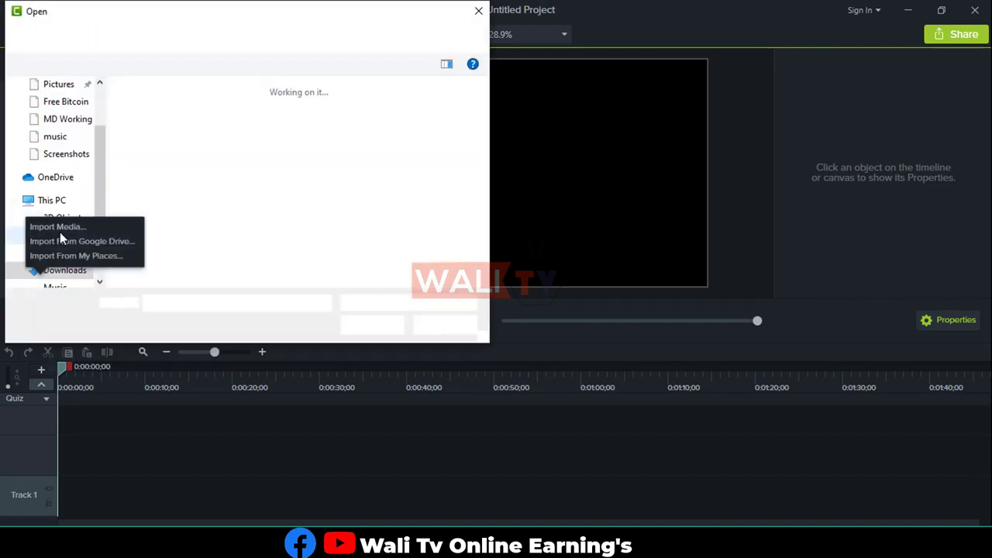
double_click(166, 166)
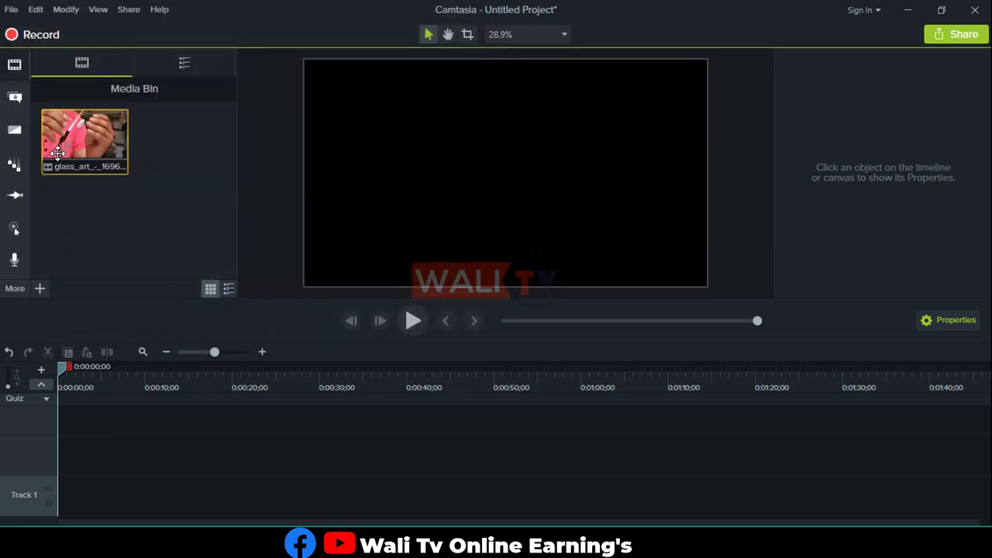
drag(71, 292, 58, 514)
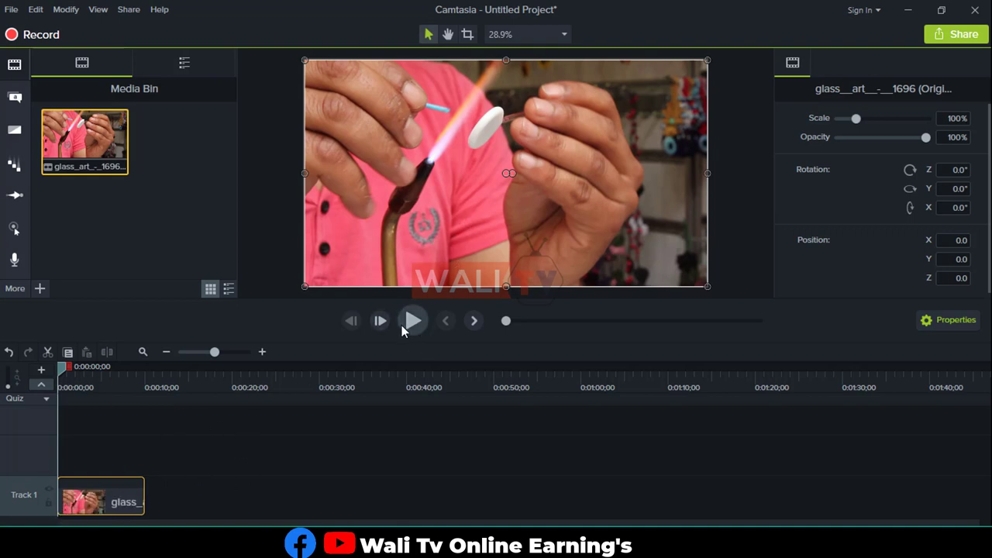
click(37, 291)
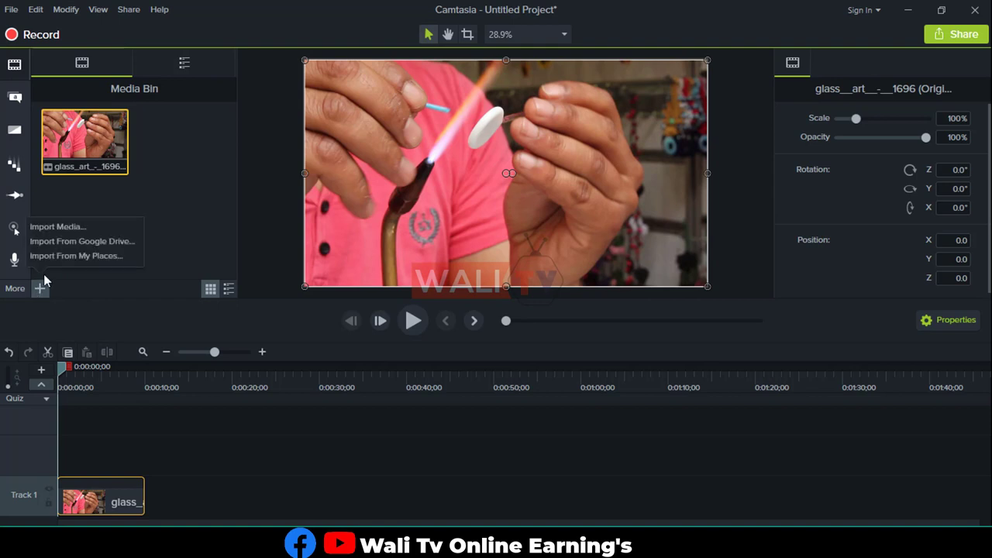
click(107, 496)
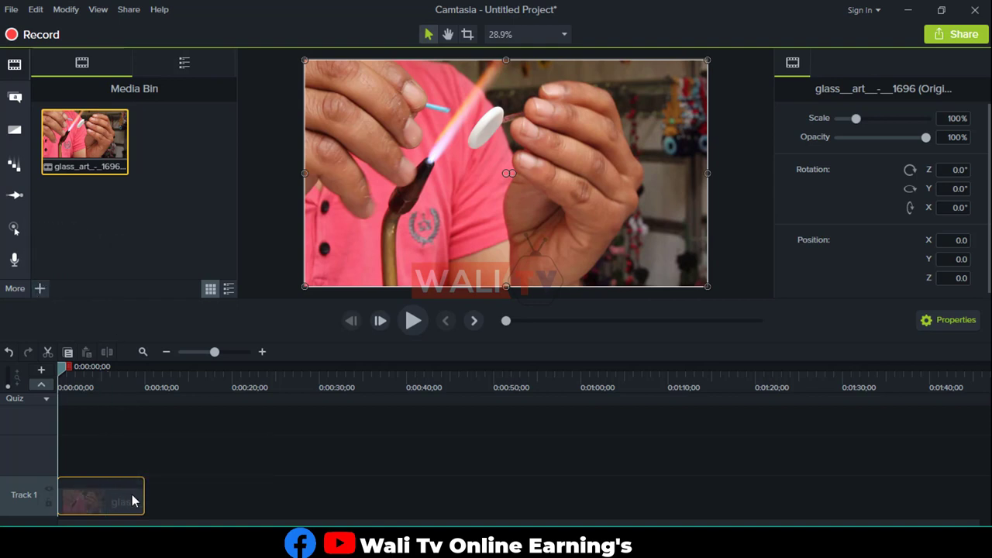
drag(124, 500, 124, 501)
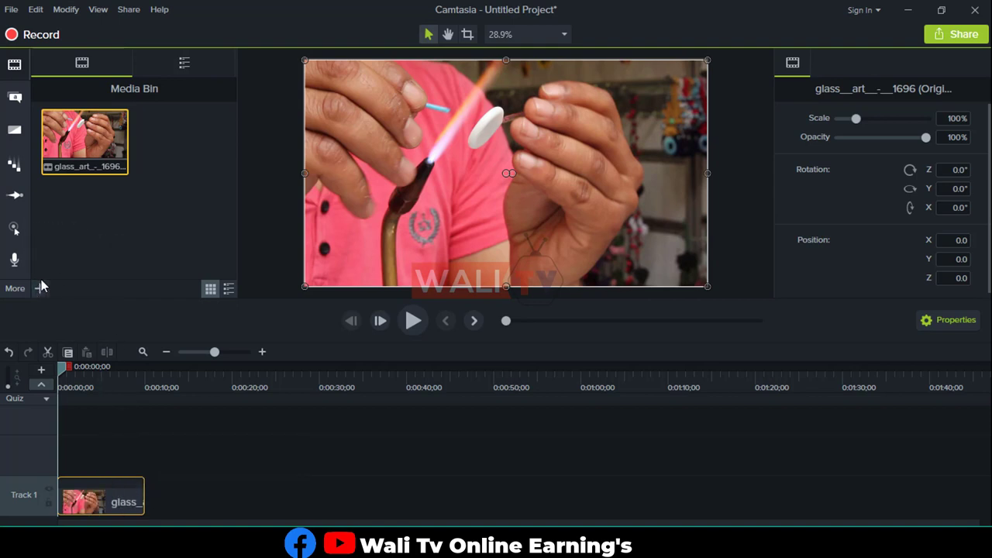
Import the "Welcome to Our Channel" video from the Downloads folder into the Media Bin.
click(41, 286)
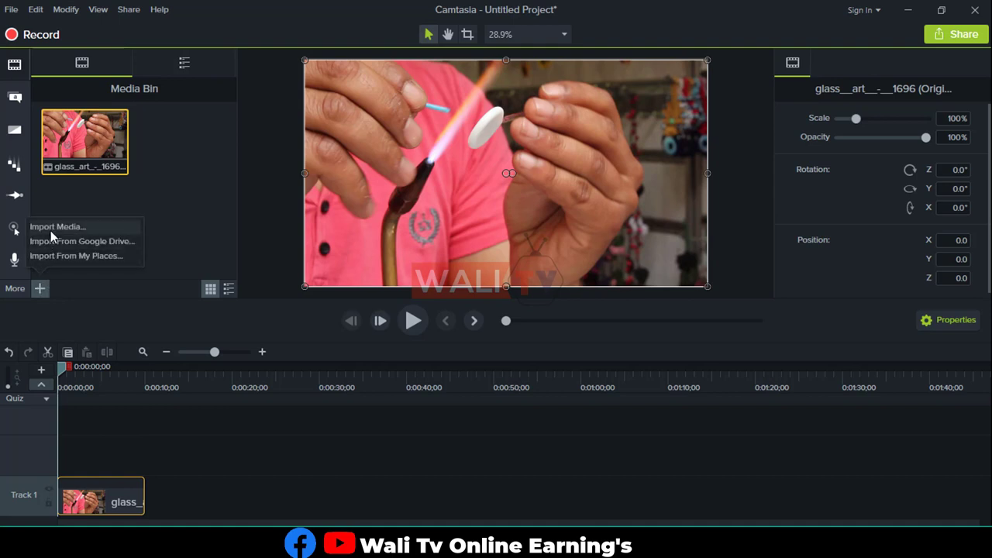
click(50, 229)
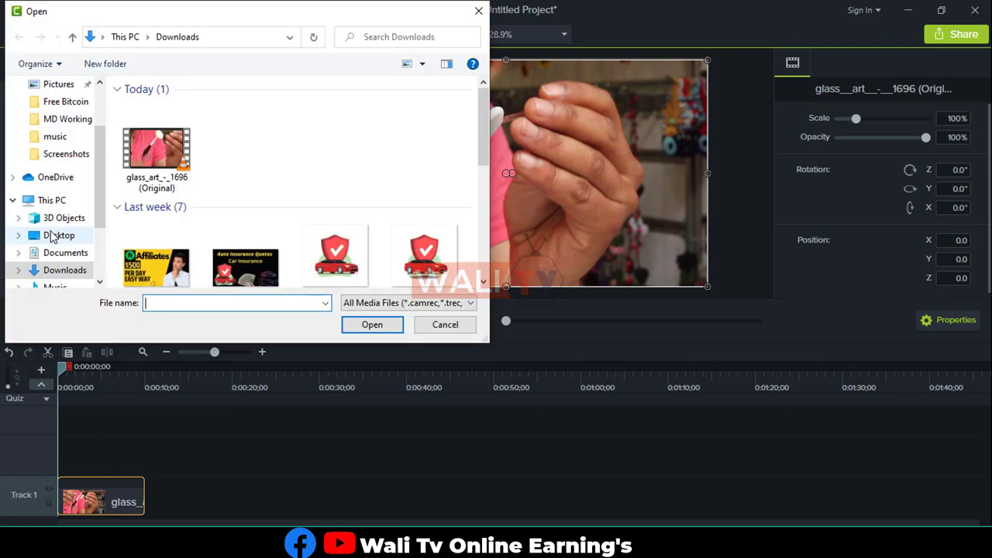
scroll(155, 222, down, 3)
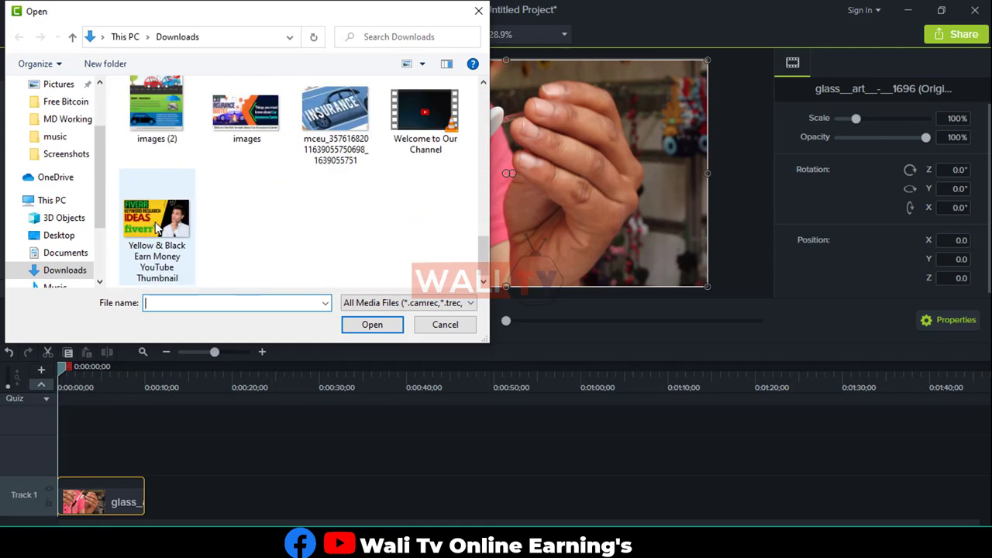
scroll(155, 222, up, 1)
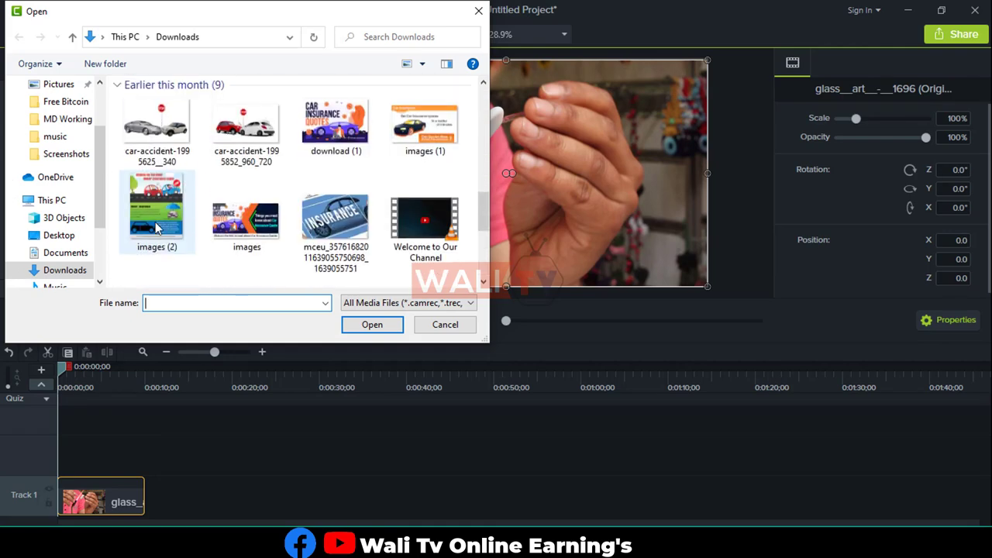
double_click(422, 223)
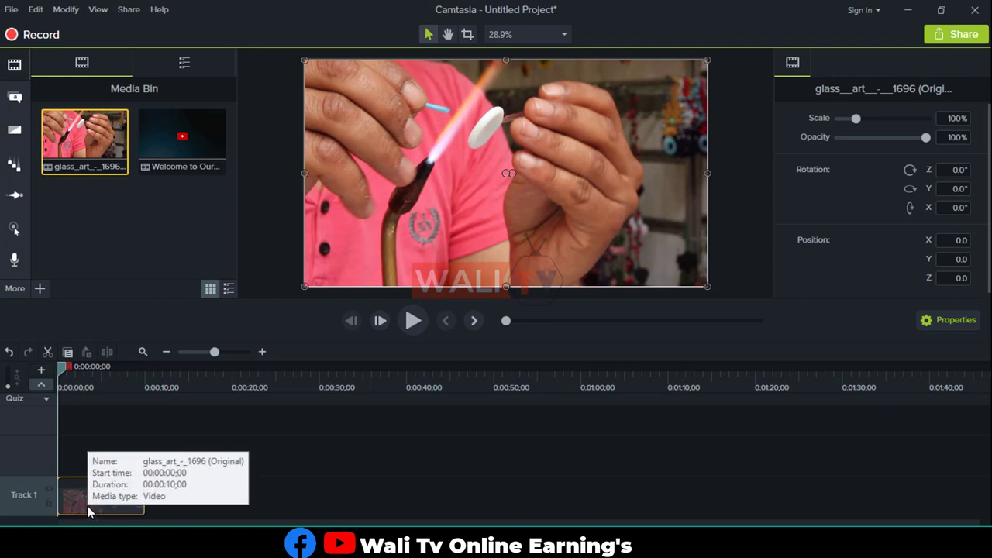
Make room before the glass art clip on Track 1, and place the Welcome to Our Channel clip at the start of Track 2, scaled to 150%.
drag(85, 499, 150, 494)
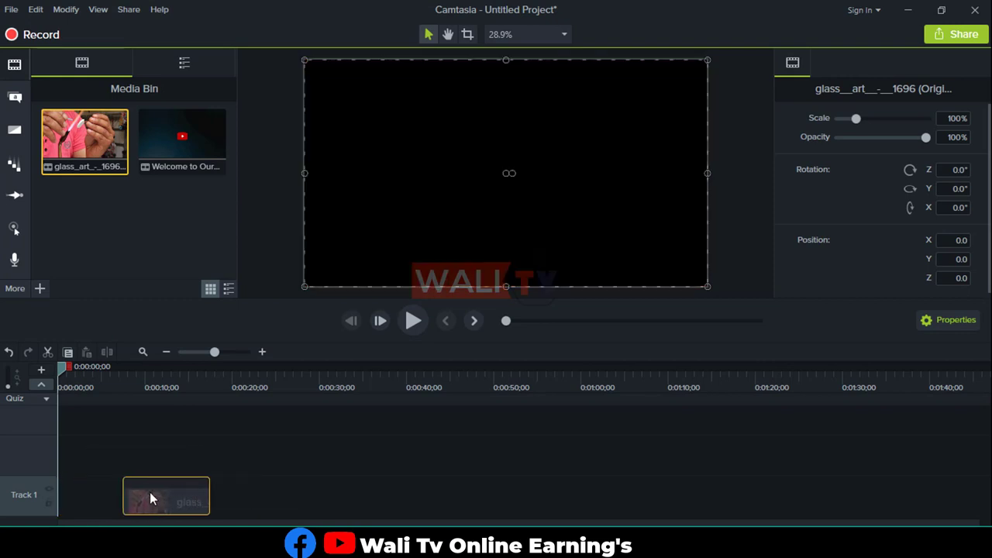
drag(180, 133, 49, 497)
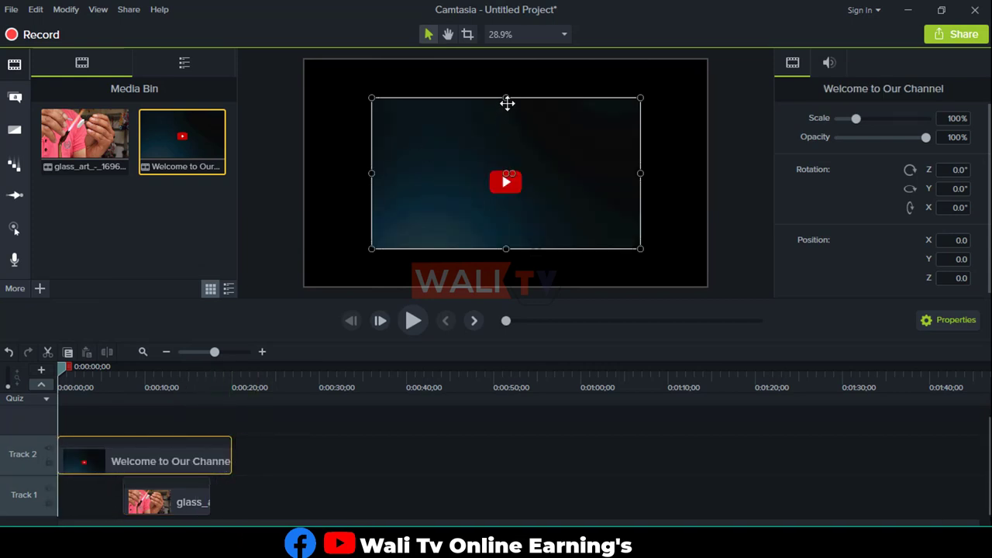
drag(507, 100, 505, 64)
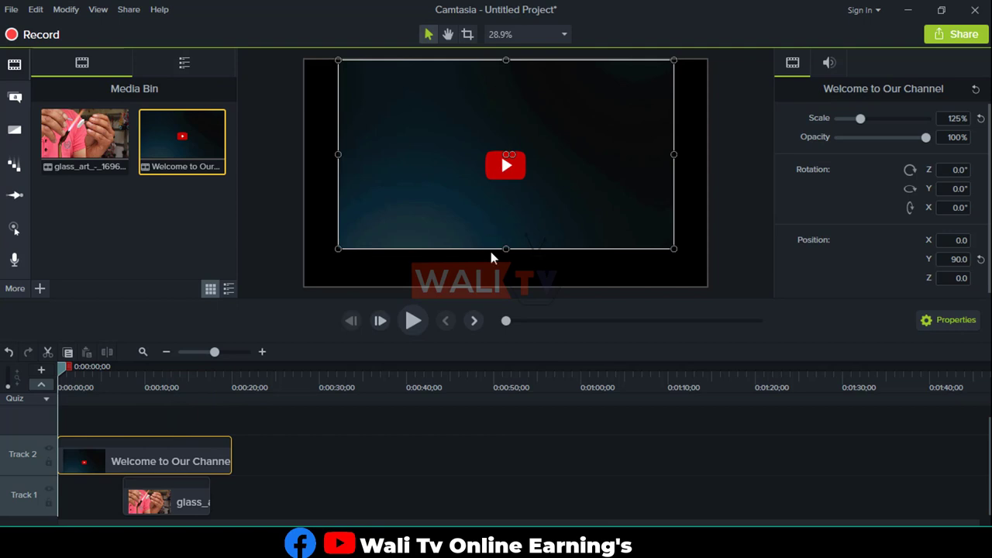
drag(506, 249, 506, 286)
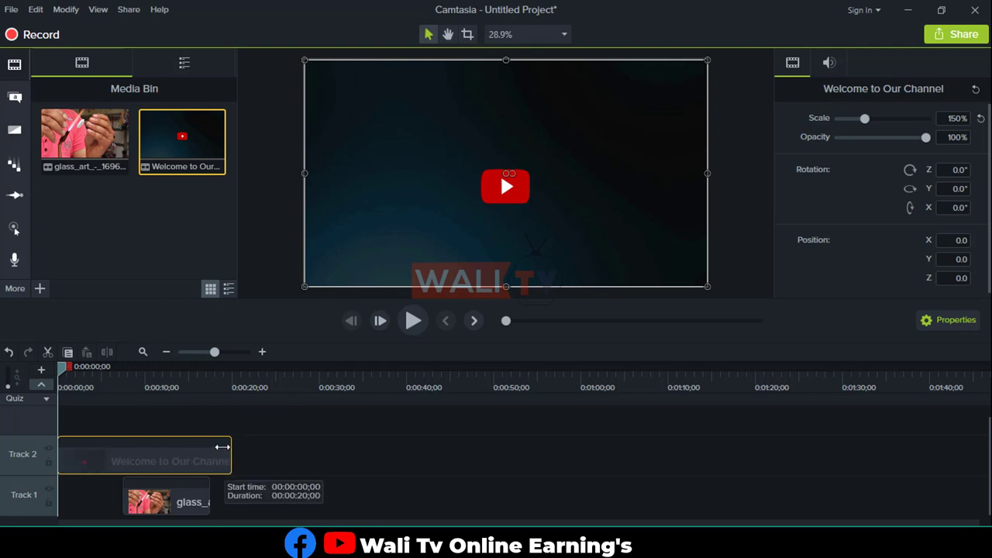
Trim the Welcome to Our Channel clip to about 7.5 seconds and move it onto Track 1 directly before the glass art clip.
drag(230, 449, 102, 495)
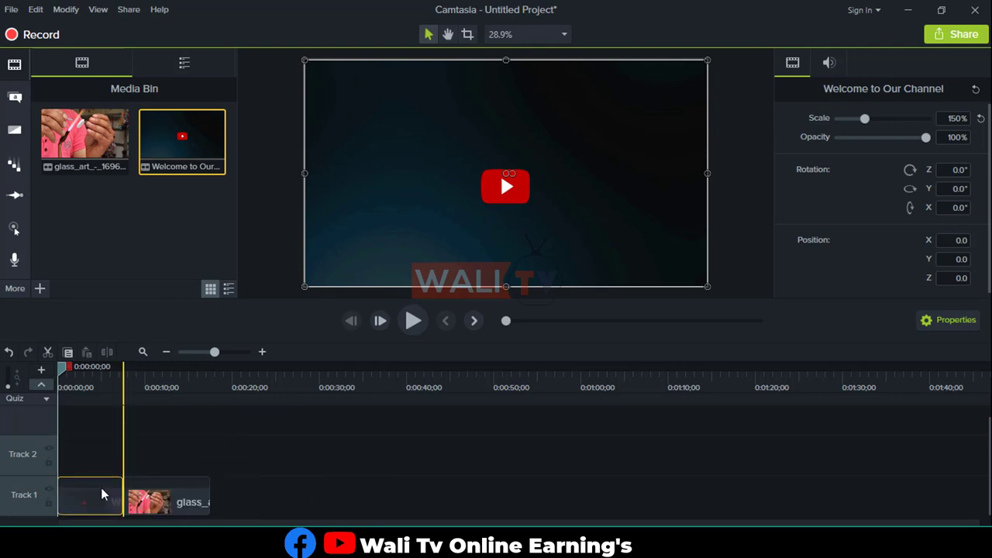
click(166, 502)
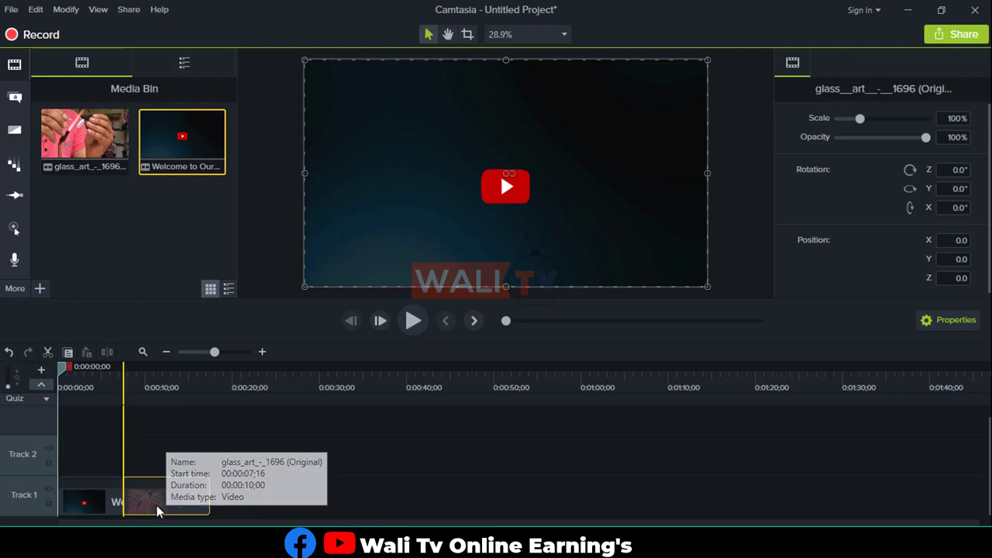
Play the first seconds of the timeline to preview the Welcome to Our Channel clip, and select that clip.
click(413, 321)
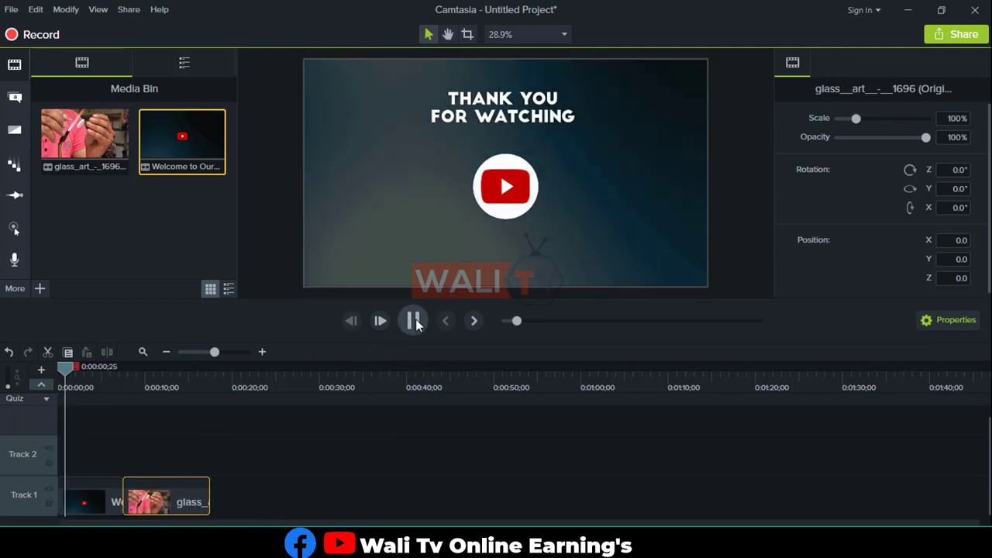
click(413, 321)
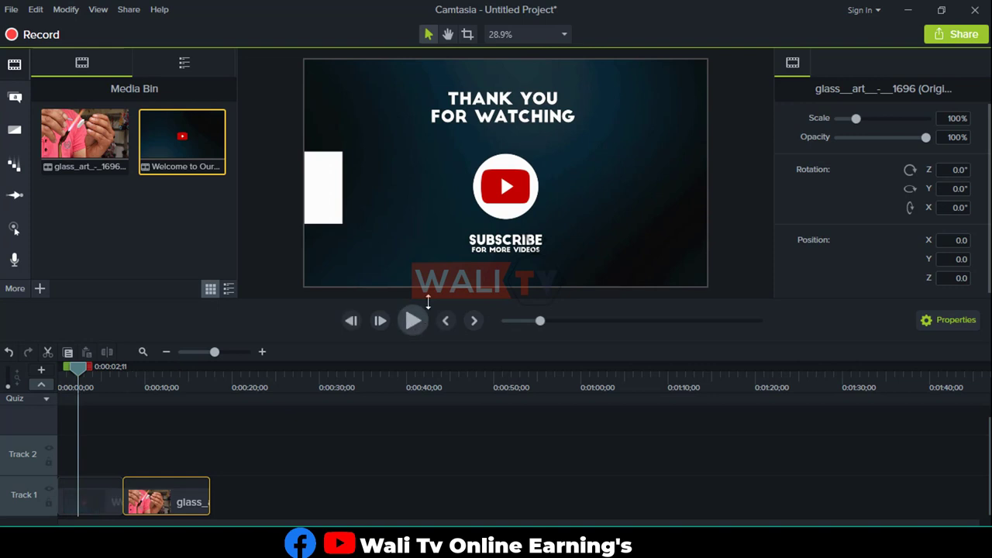
mouse_move(104, 498)
mouse_down()
mouse_move(101, 480)
mouse_move(107, 498)
mouse_up()
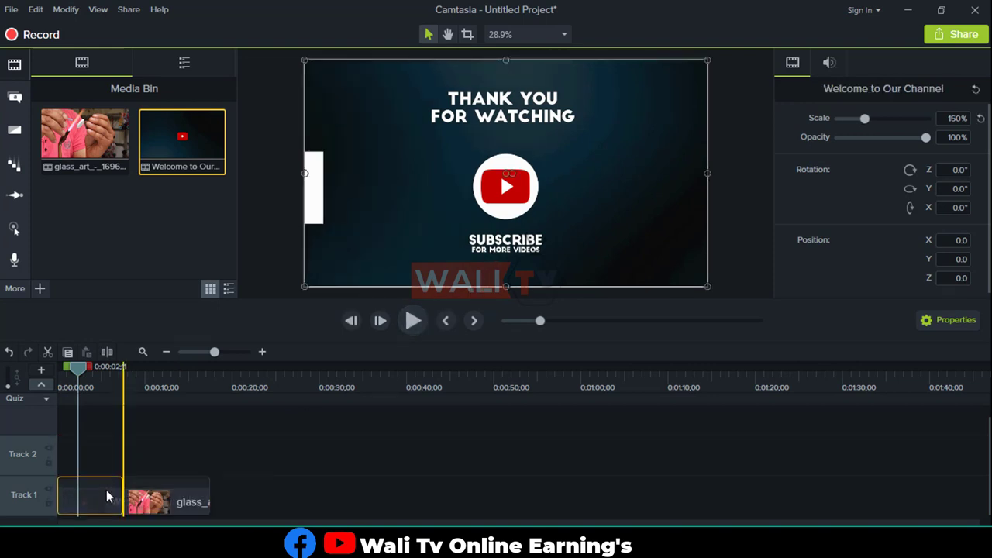
Start a media import and look through Downloads, This PC and Local Disk (C:) for a background music file.
click(42, 289)
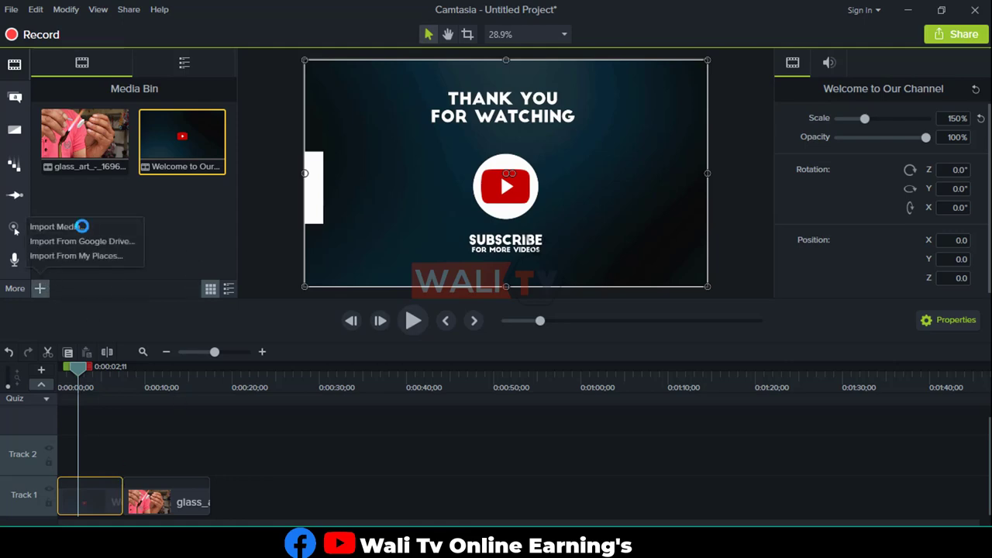
scroll(205, 196, down, 5)
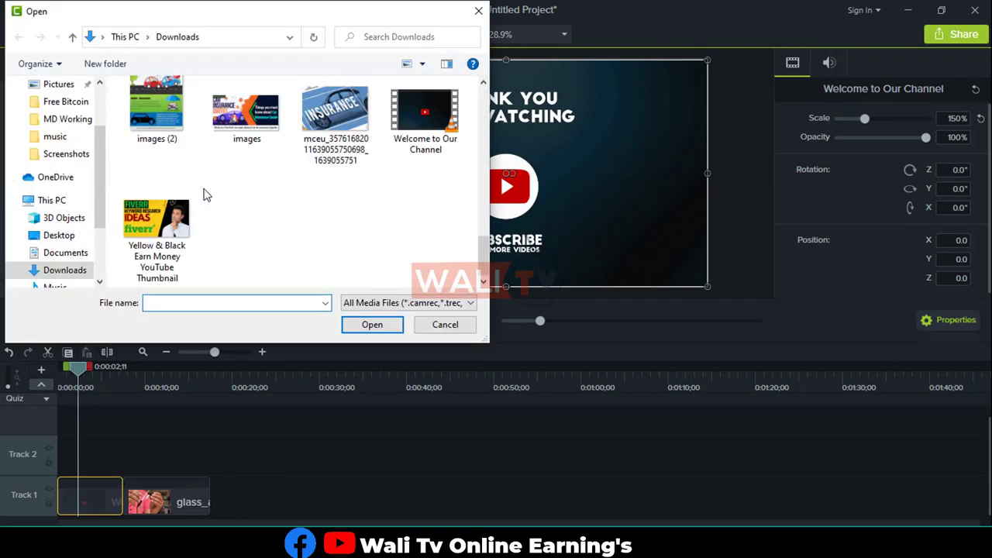
scroll(206, 195, up, 5)
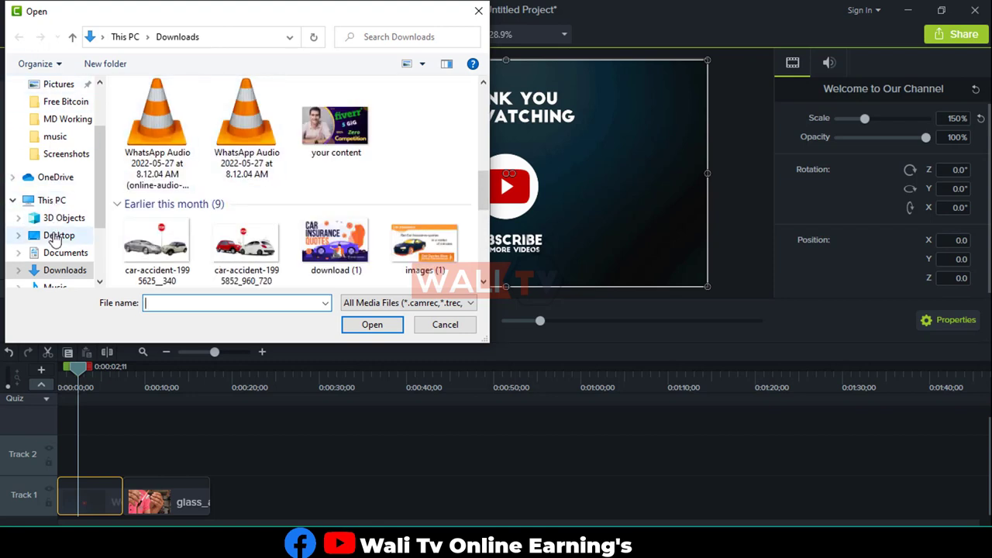
click(51, 200)
scroll(174, 233, down, 2)
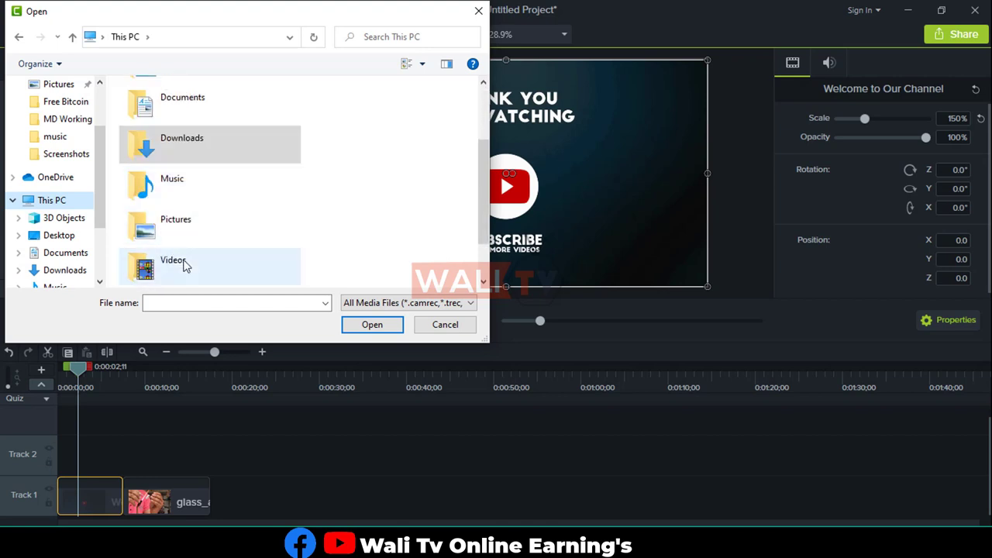
double_click(200, 185)
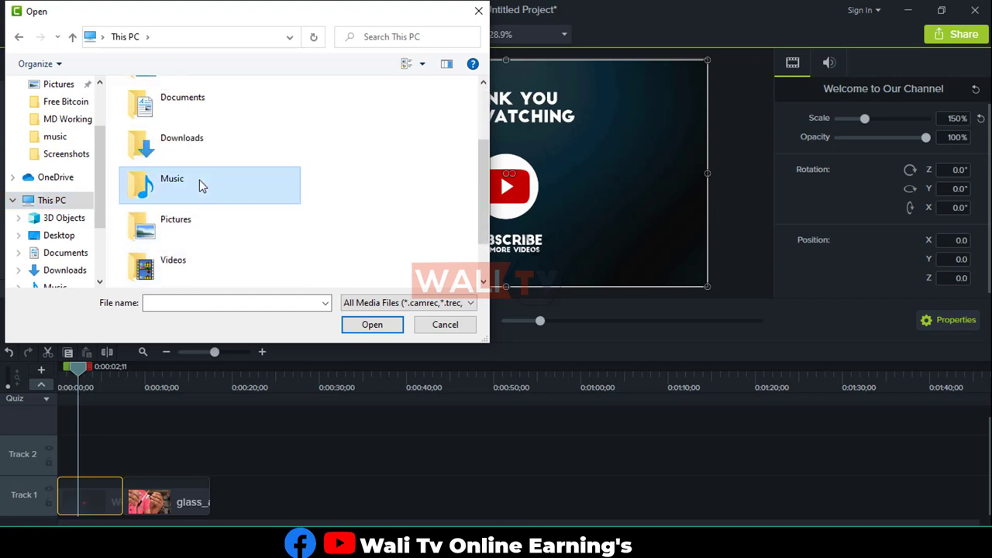
click(72, 37)
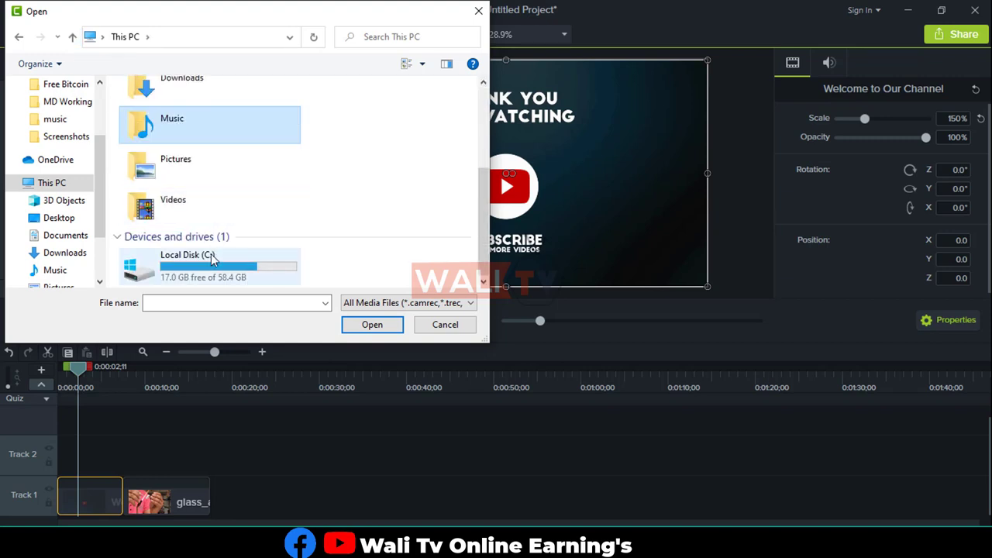
double_click(210, 268)
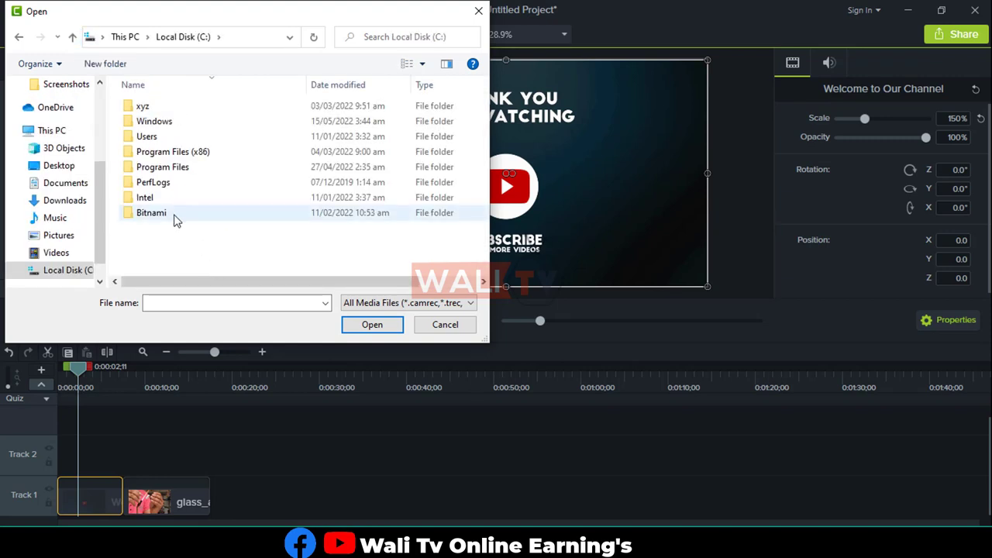
Import the Floating Home track from the music folder in Documents\Channel tools and place it at the start of Track 2.
click(68, 186)
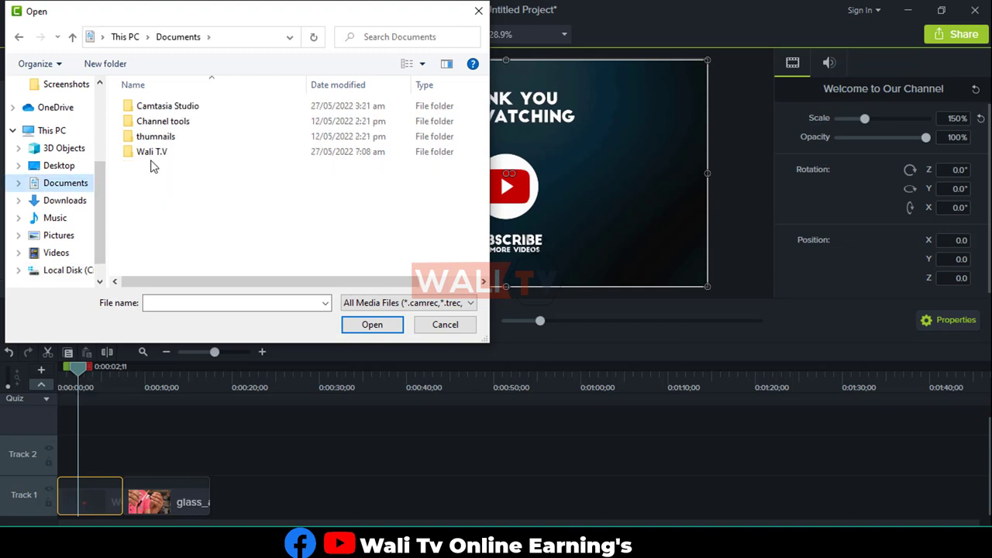
double_click(153, 153)
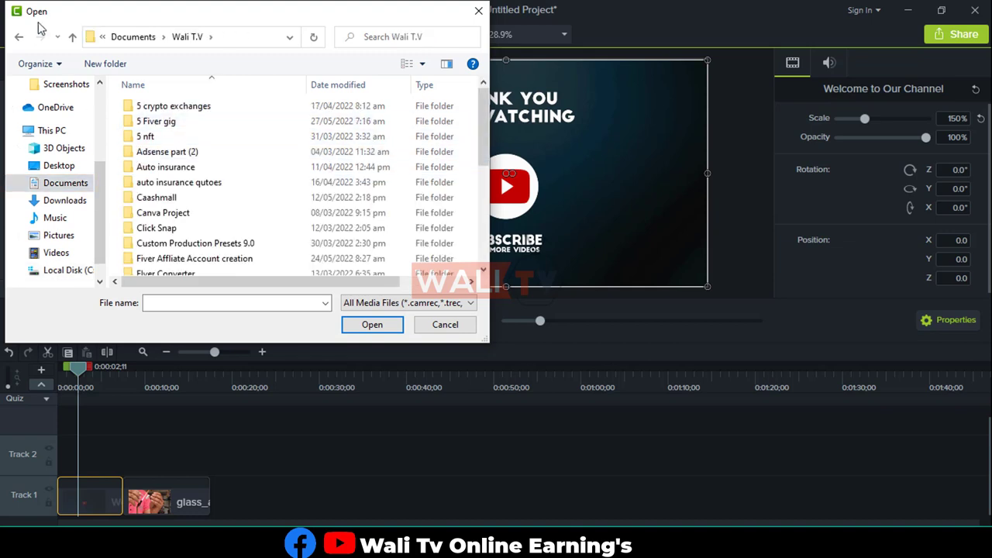
click(73, 38)
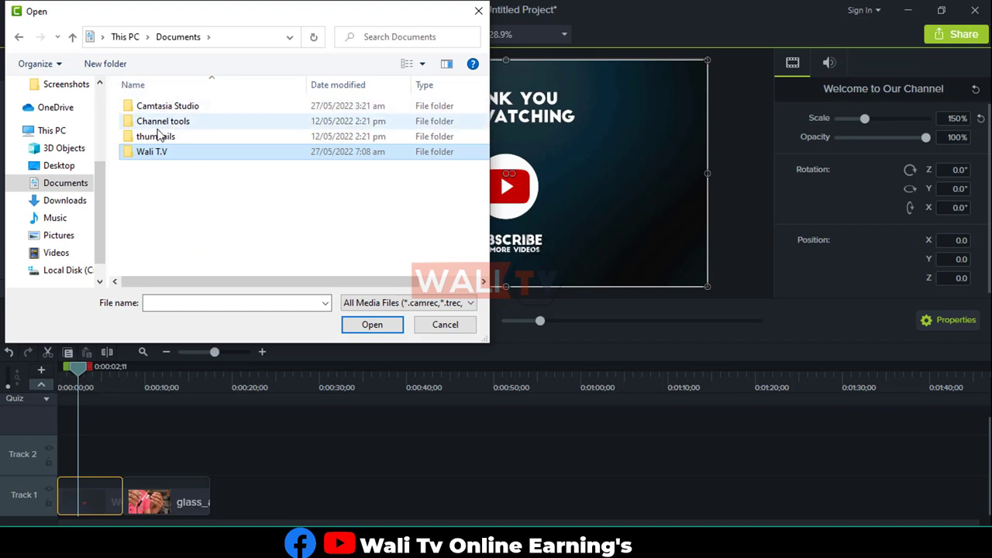
double_click(158, 124)
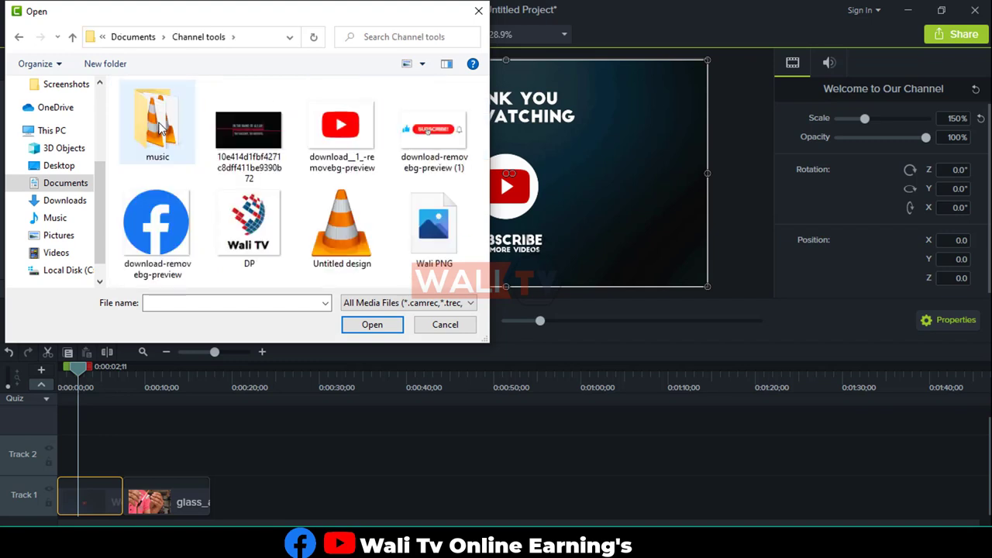
double_click(161, 128)
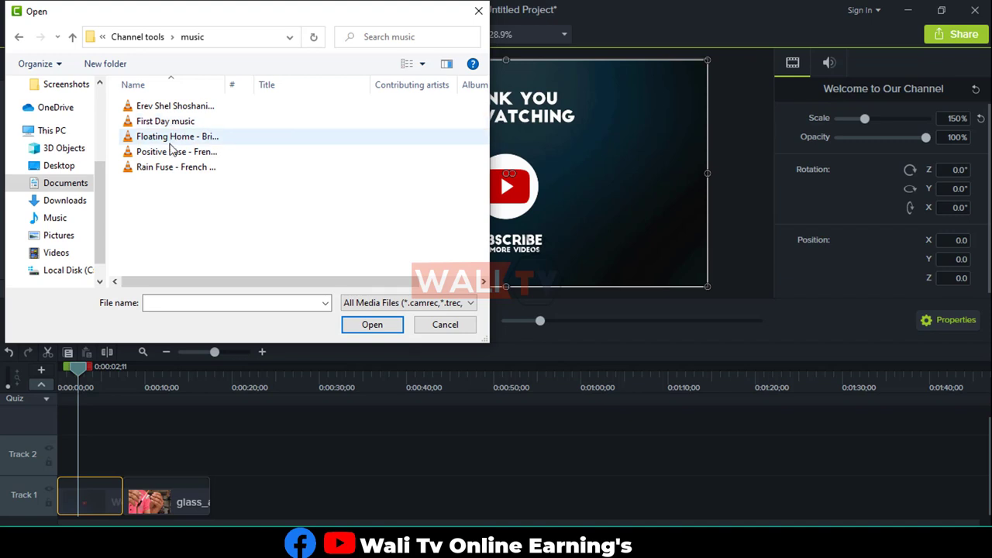
double_click(170, 141)
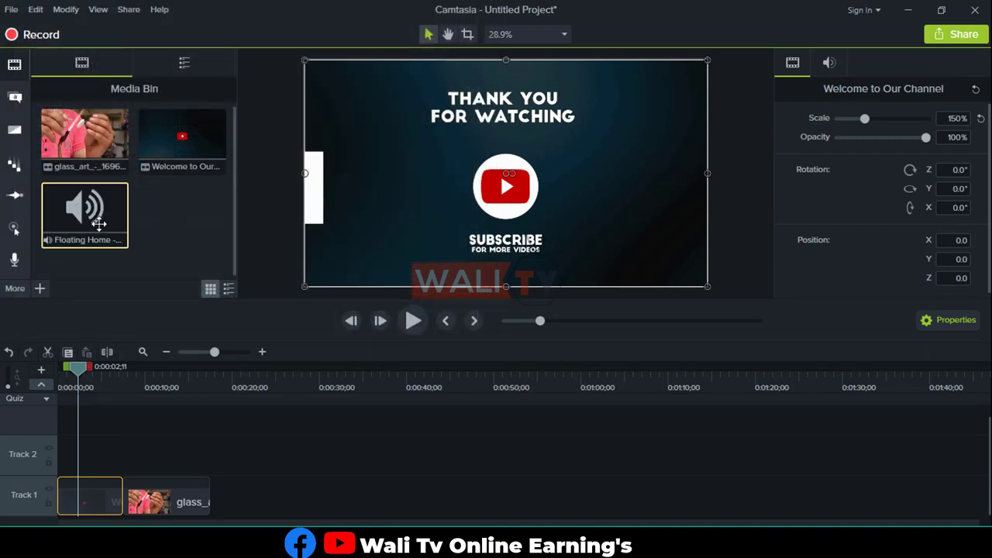
drag(99, 224, 40, 460)
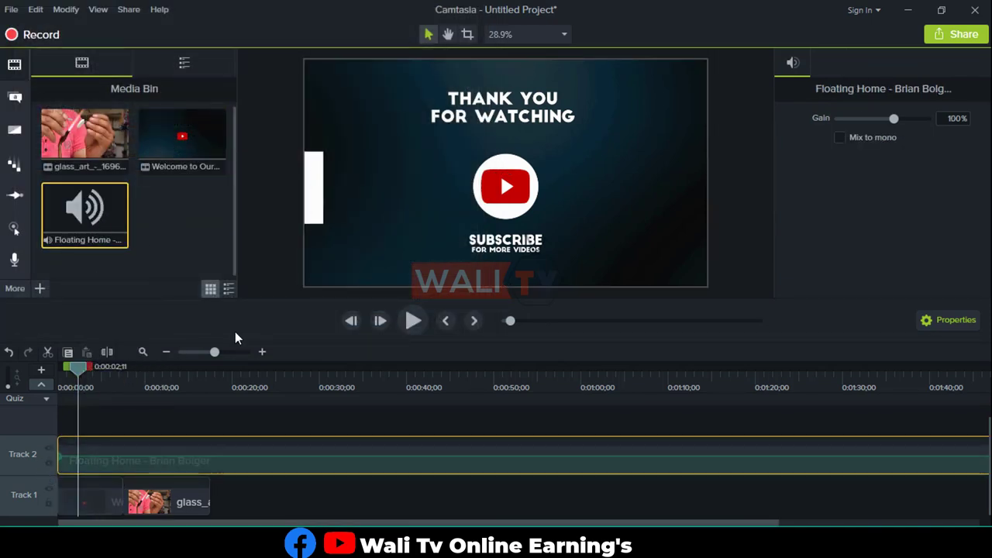
Append two more copies of the glass art clip to Track 1 and trim the Floating Home music to end with the last copy.
click(199, 352)
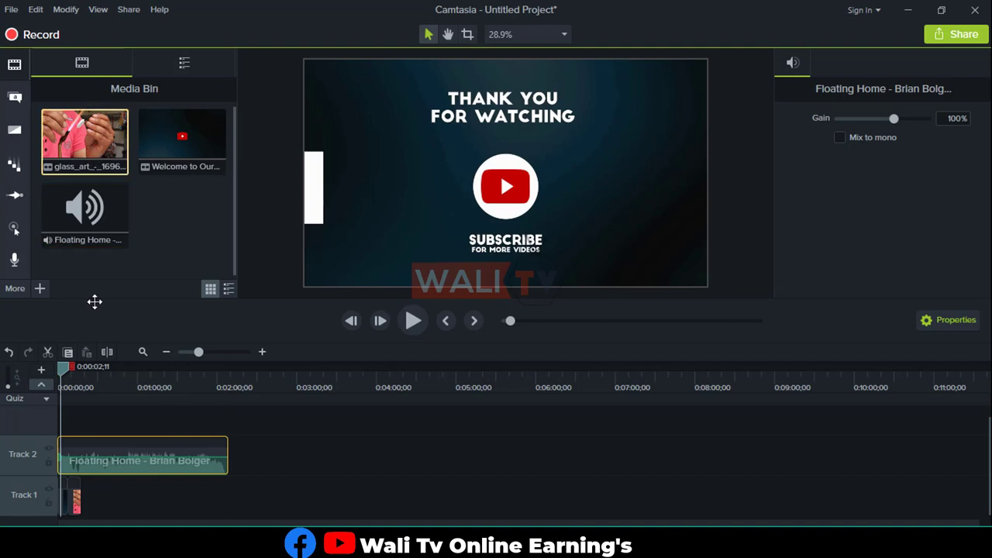
drag(94, 302, 116, 496)
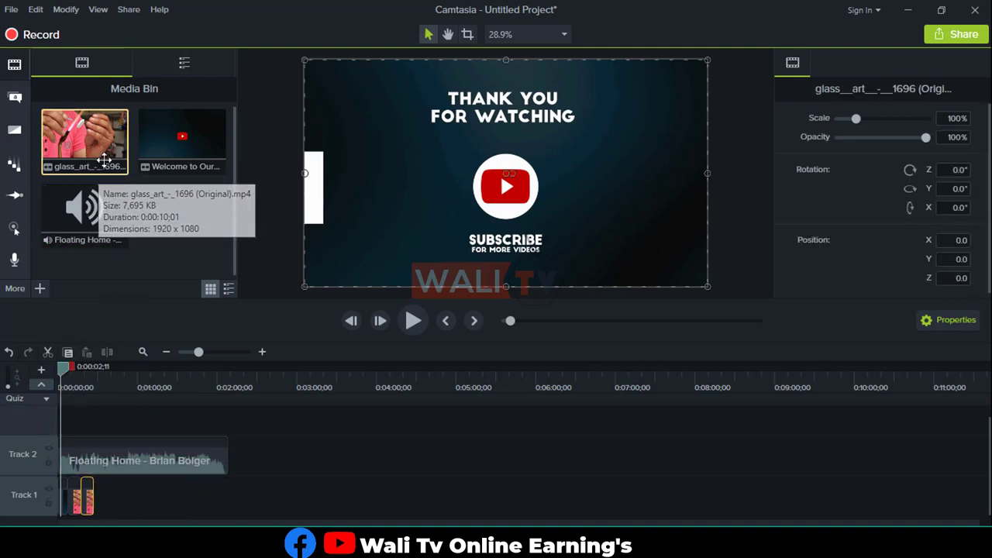
drag(87, 164, 97, 527)
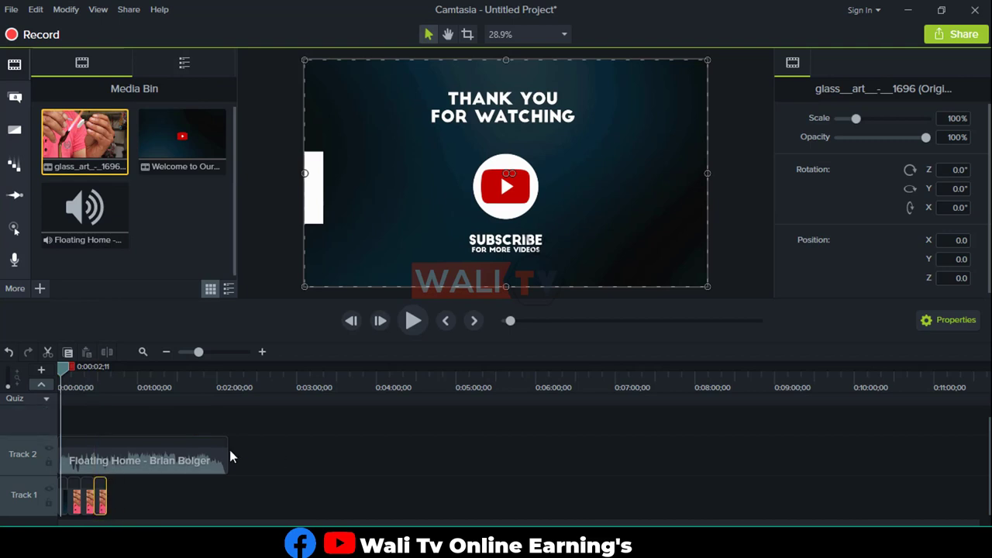
drag(227, 456, 110, 451)
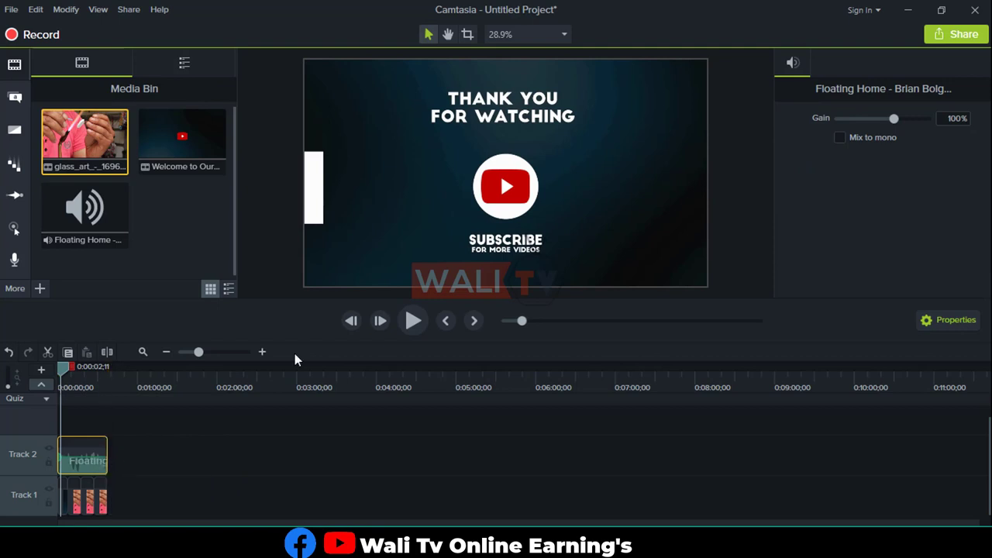
Play the timeline from about 5 seconds to preview the clips with the music, and try out the music clip's volume level.
click(540, 319)
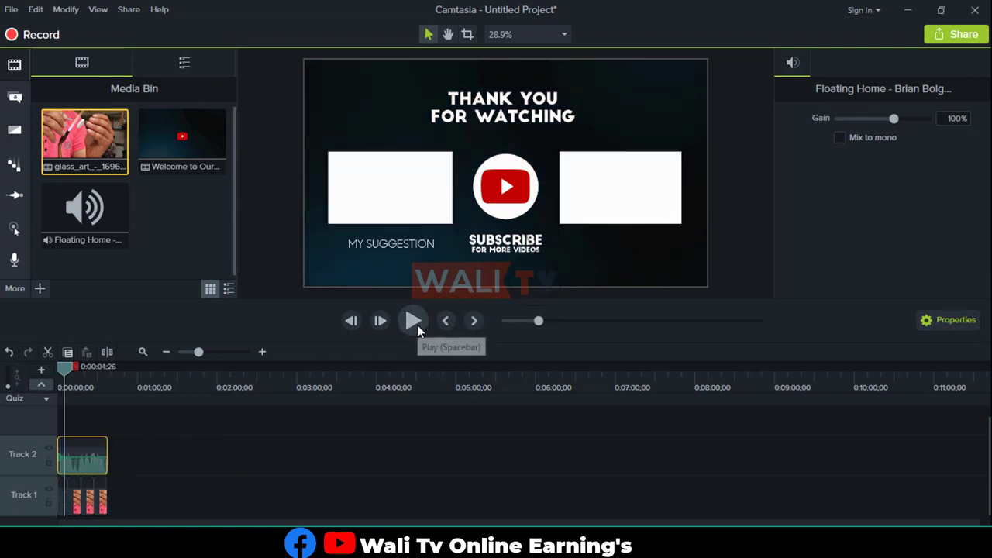
click(417, 325)
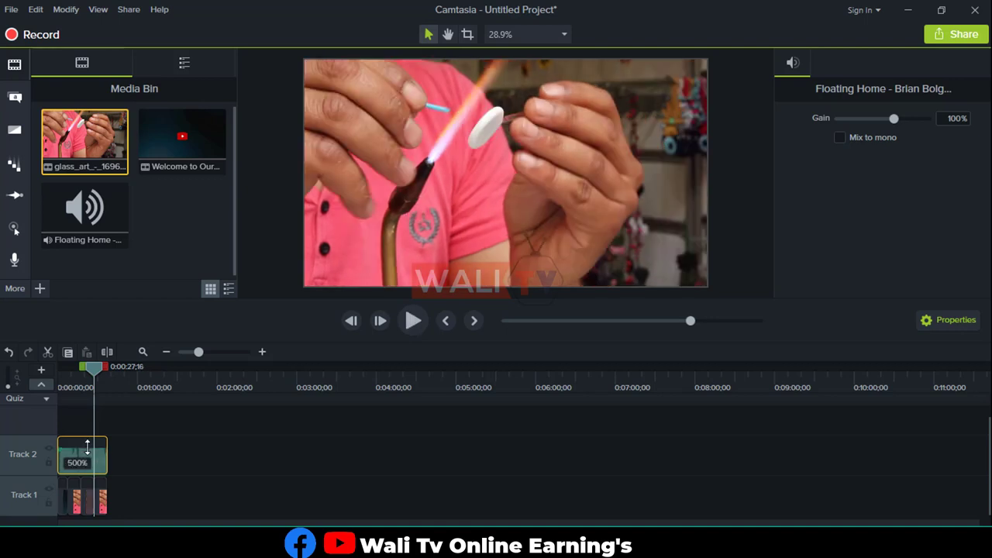
drag(87, 463, 90, 458)
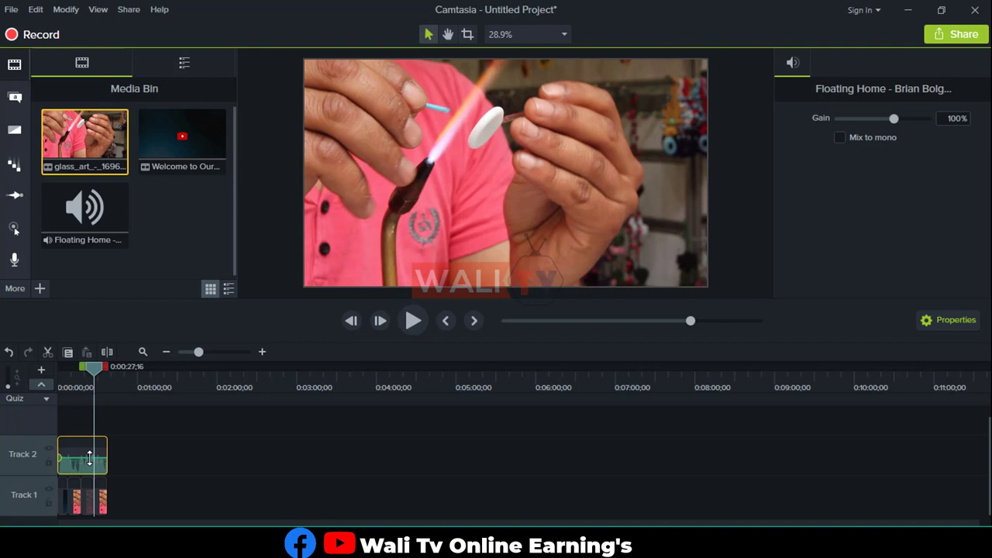
Set up a local file production with the MP4 only (up to 1080p) preset and continue to the save settings.
click(945, 35)
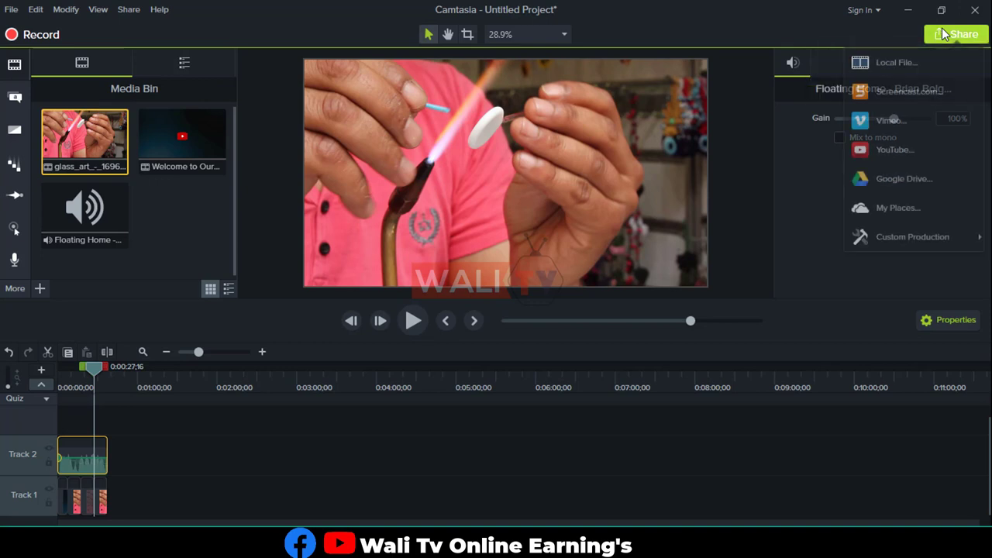
click(893, 63)
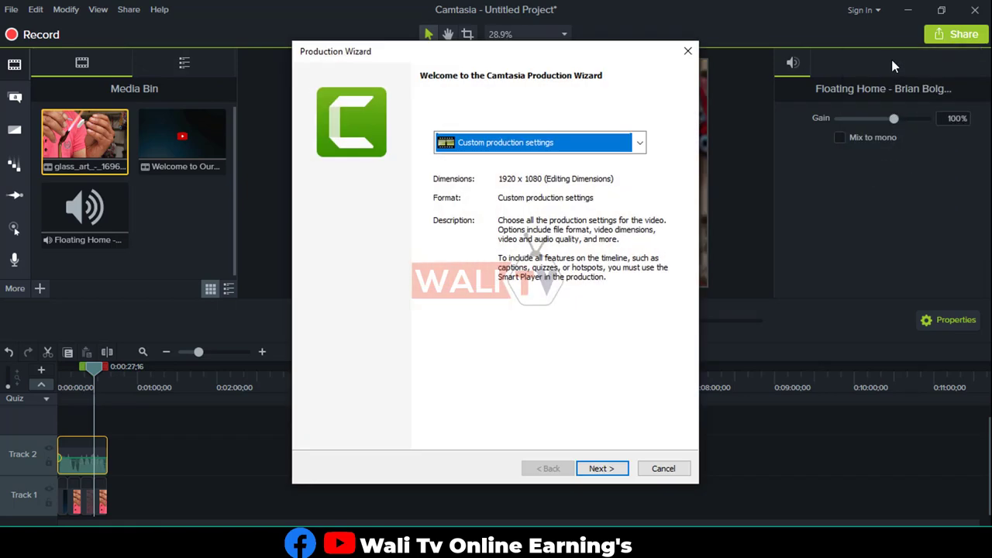
click(640, 143)
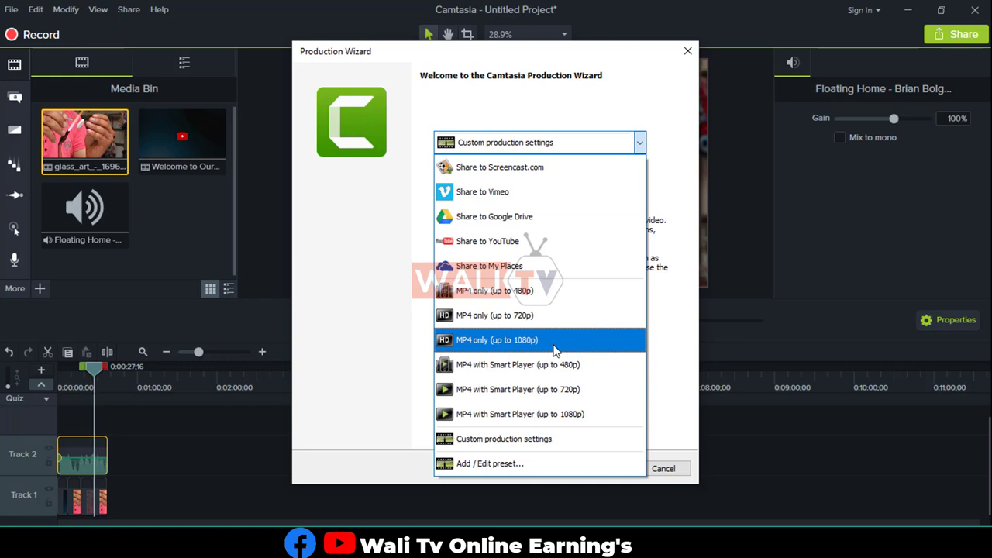
click(555, 351)
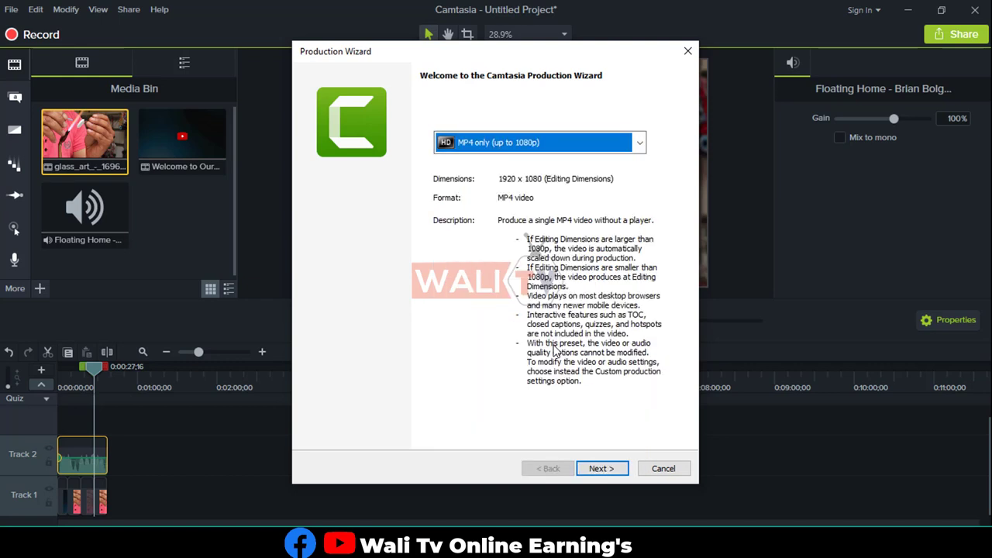
click(602, 468)
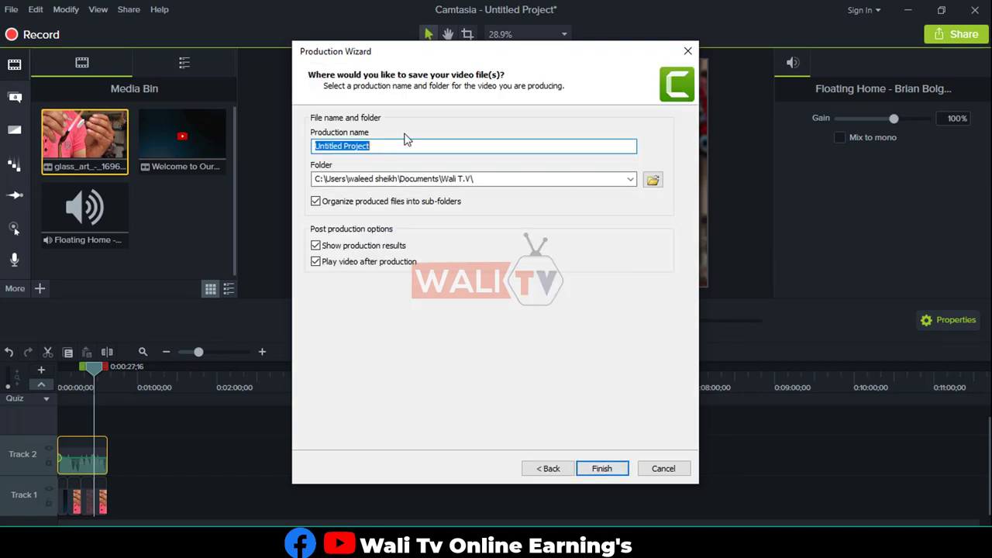
Name the production "craft..", keep the Documents\Wali T.V folder, and try to produce the video.
key(BackSpace)
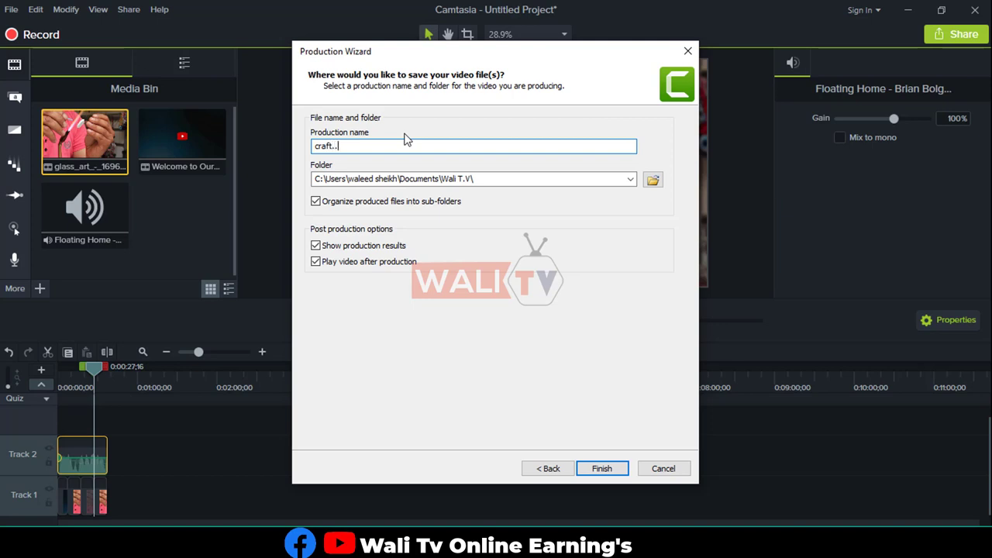
click(632, 180)
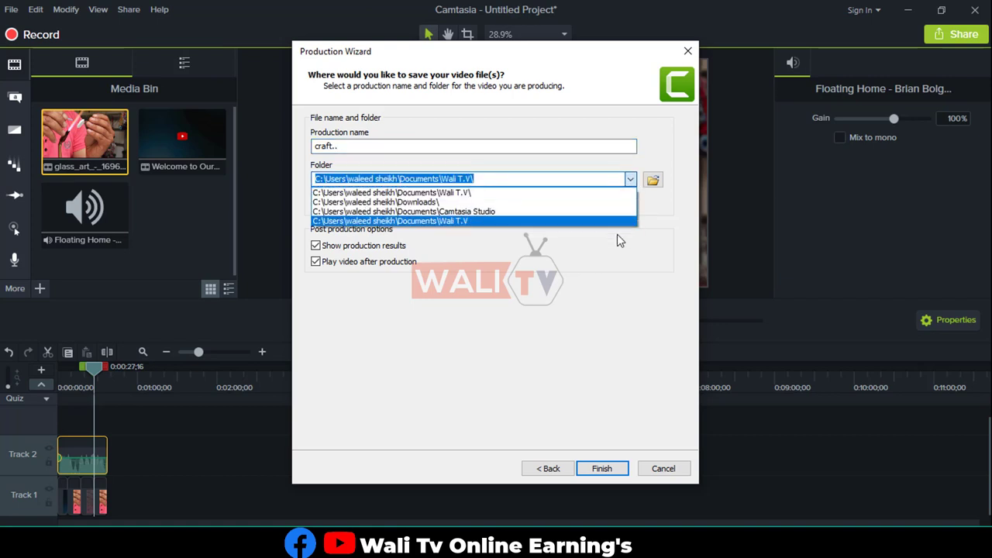
click(659, 288)
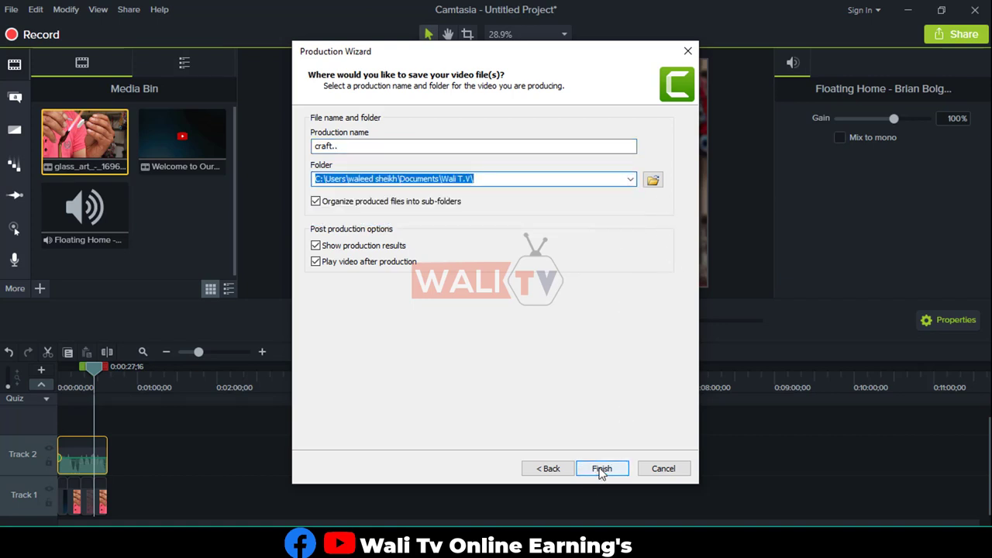
click(602, 470)
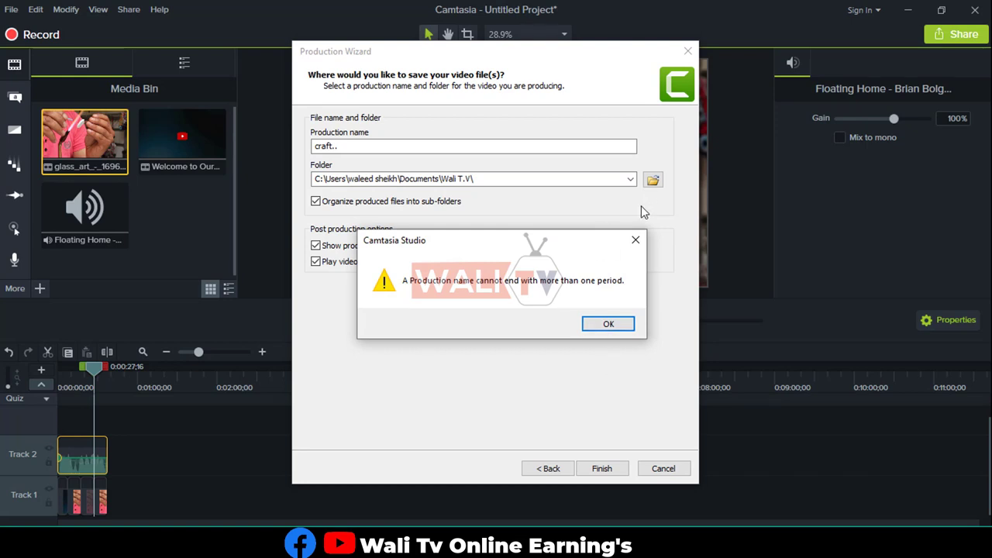
click(639, 238)
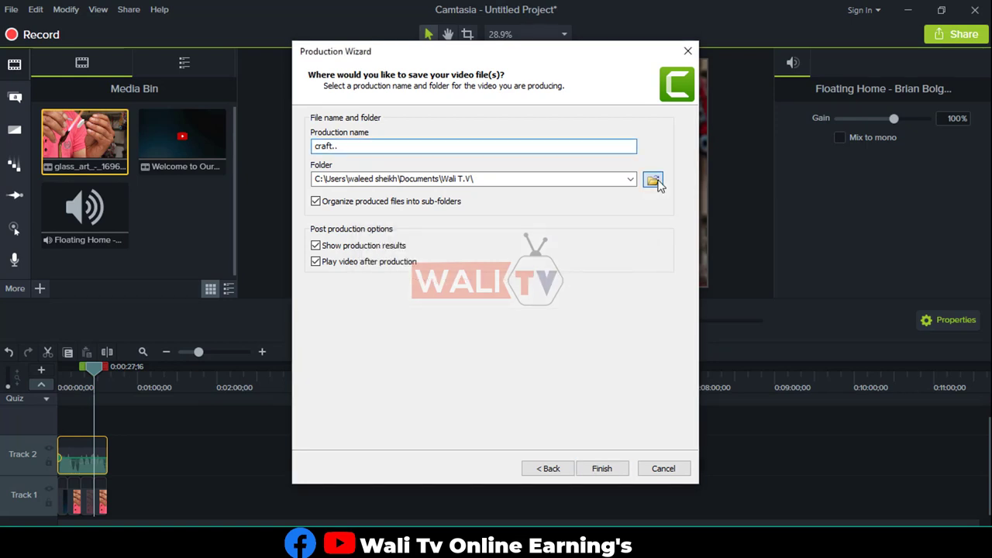
Save the production as craft...mp4 in the Wali T.V folder and start rendering the video.
click(653, 180)
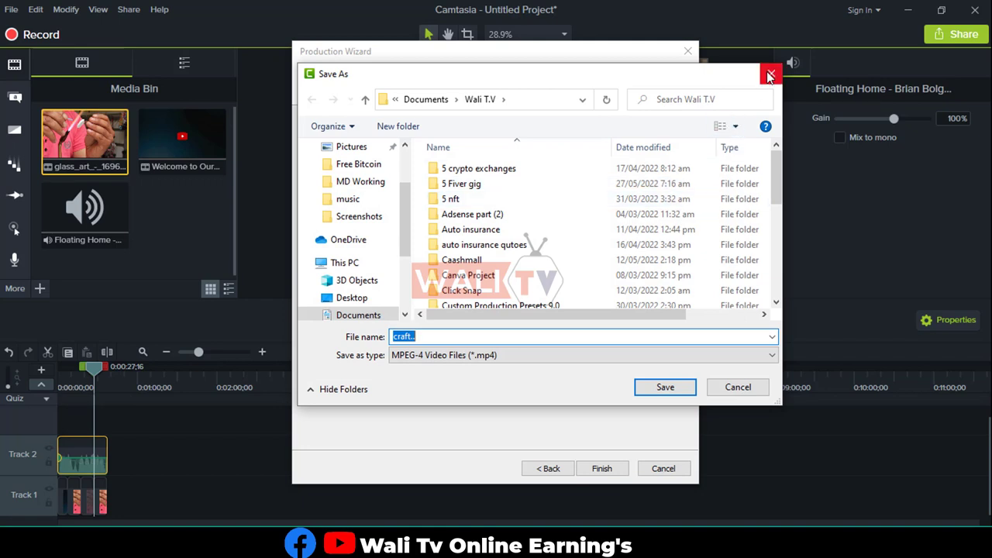
click(660, 388)
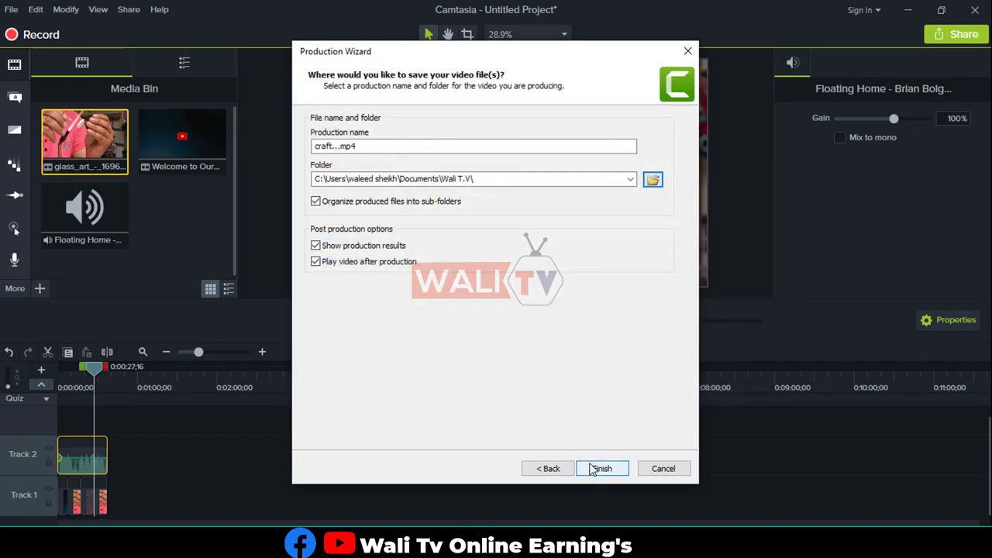
click(601, 469)
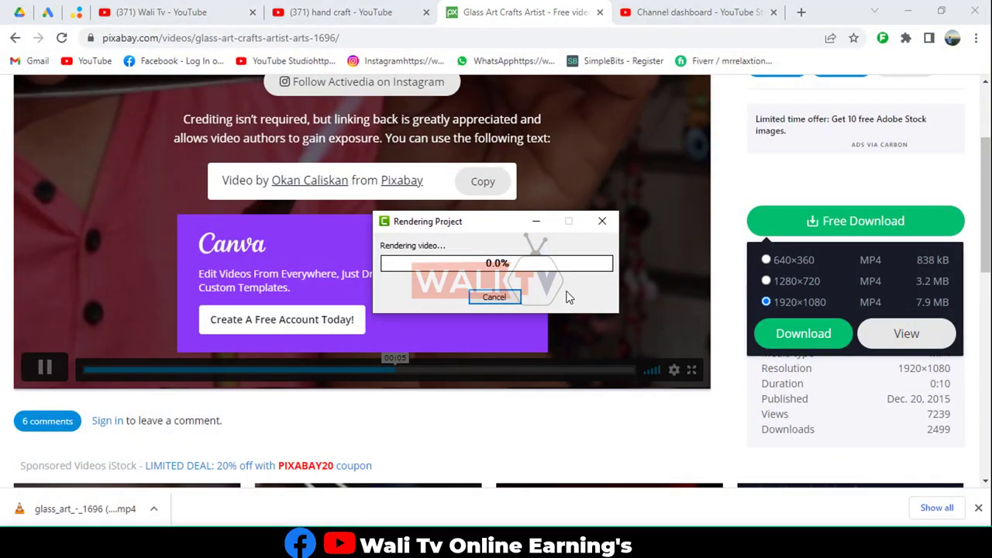